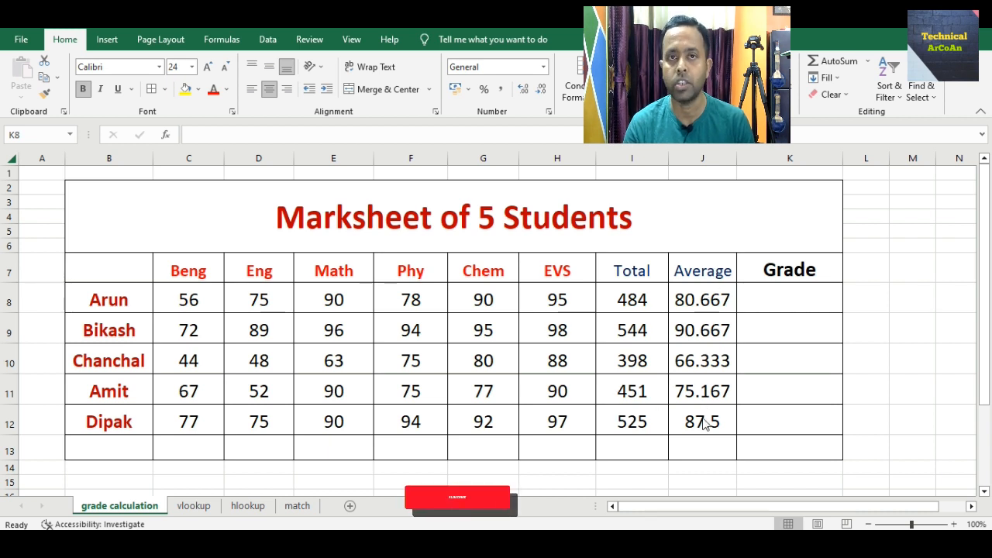
- Begin a nested IF formula in K8 that returns "S" when the average in J8 is at least 90
click(794, 300)
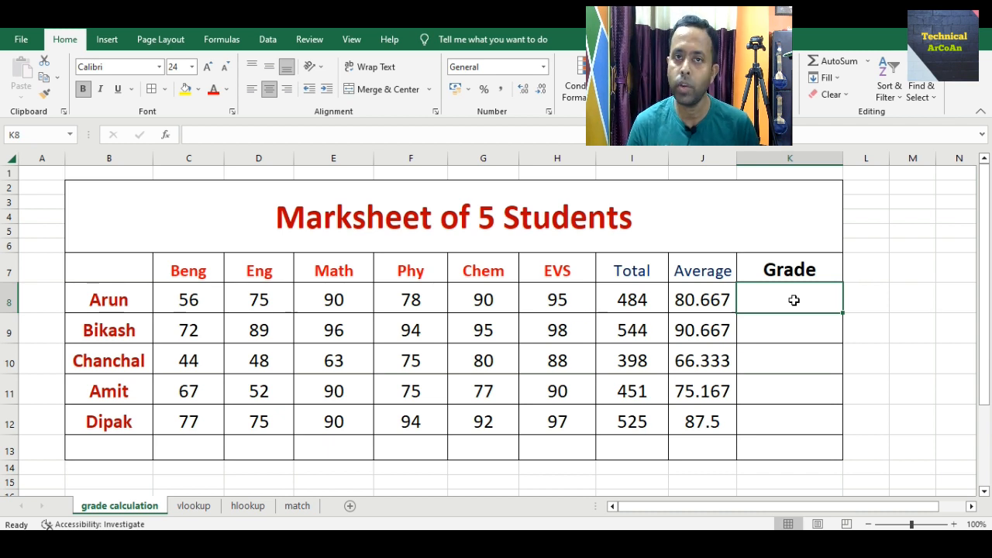
text(=)
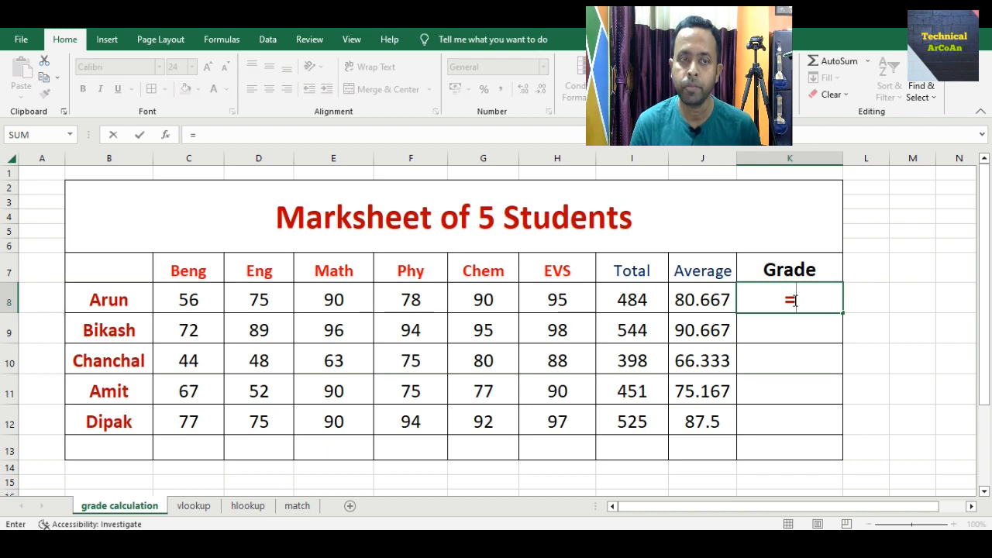
text(IF()
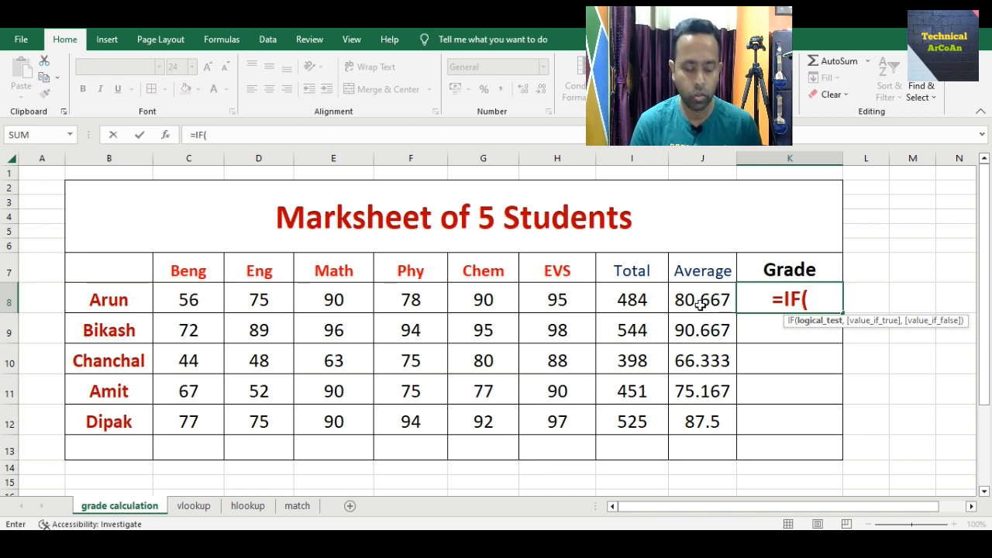
text(J8>=)
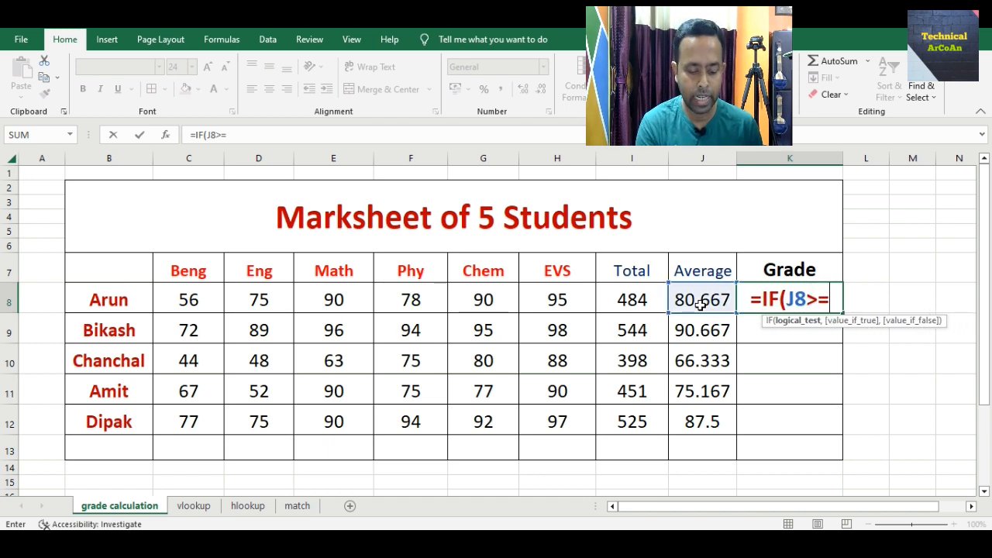
text(90,)
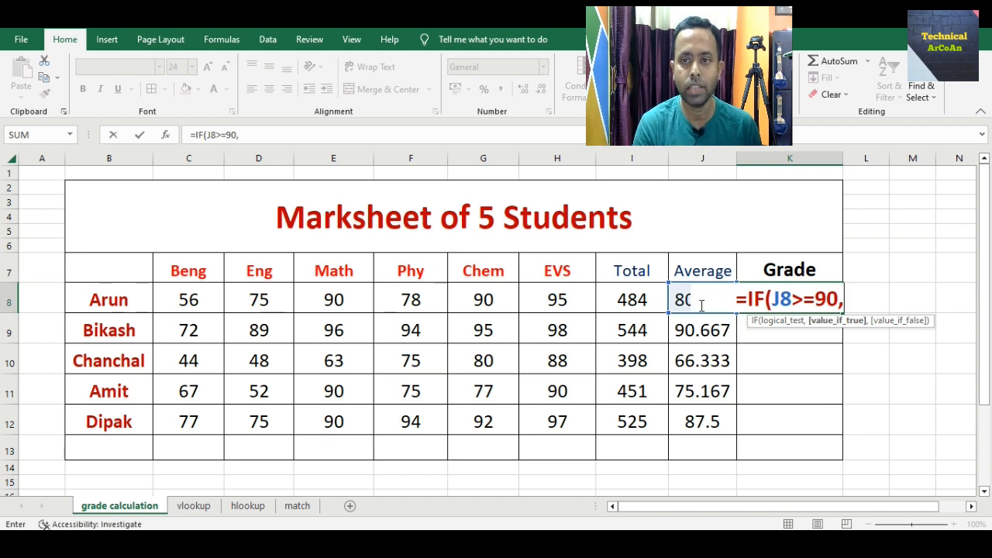
text("s)
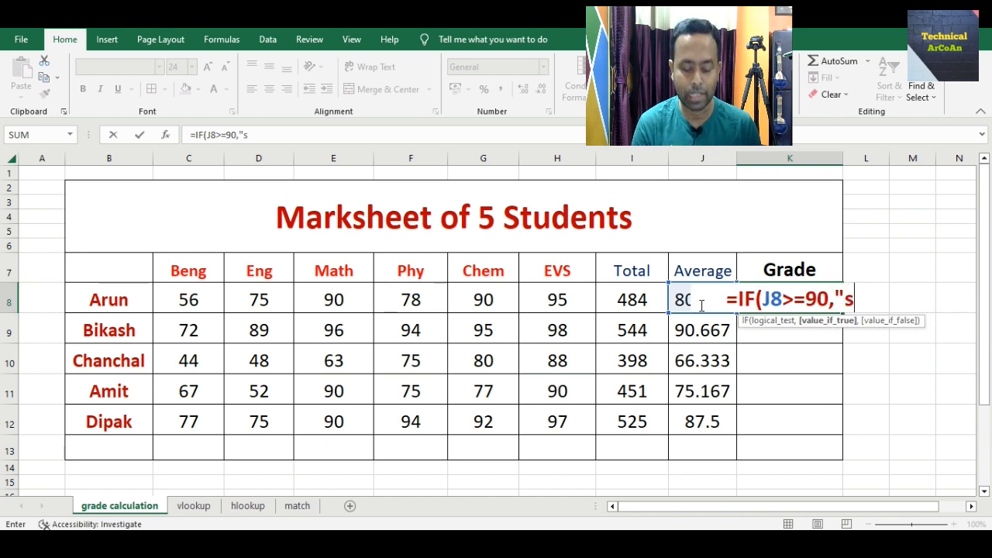
key(BackSpace)
text(S")
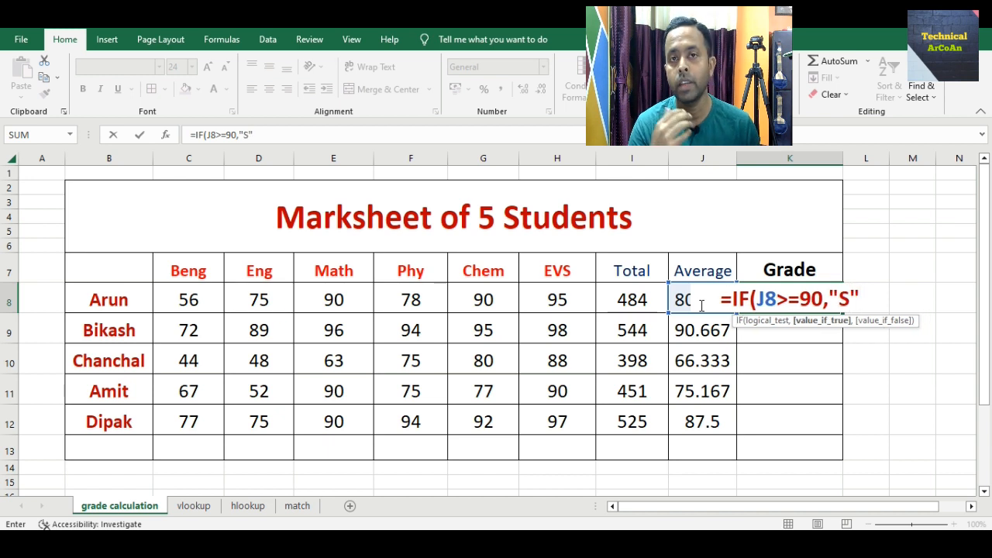
- Add a nested IF to the K8 formula that returns "A" when J8>=80
text(,)
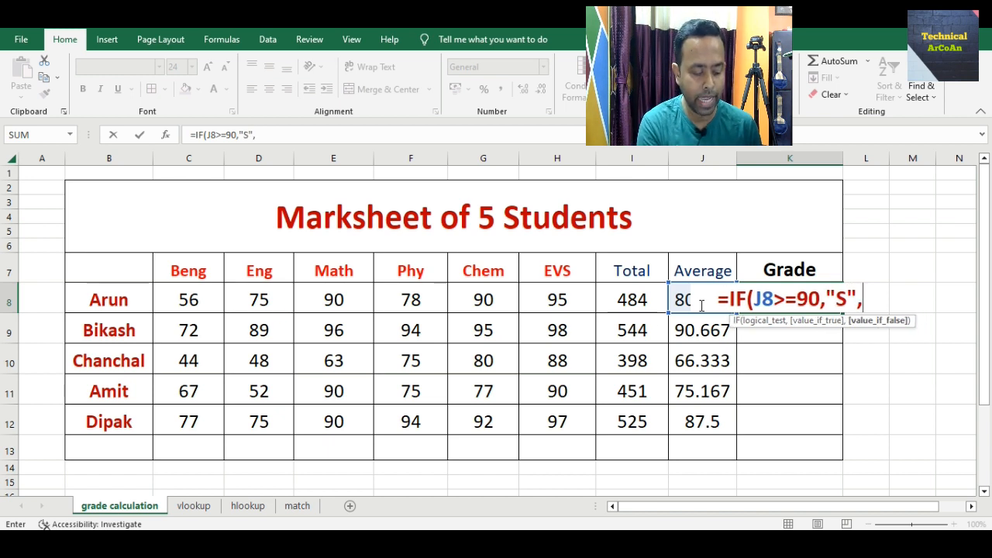
text(IF(J8)
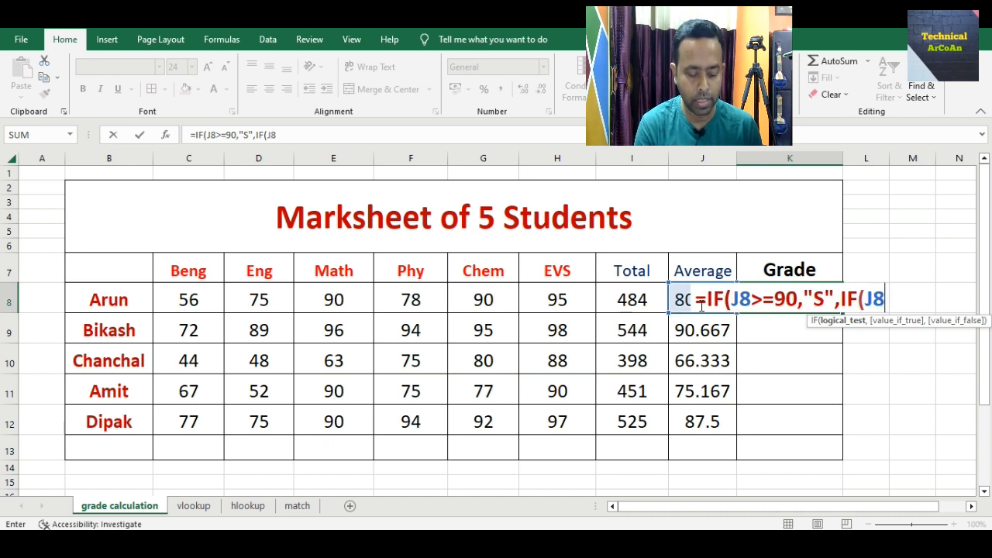
text(>=80)
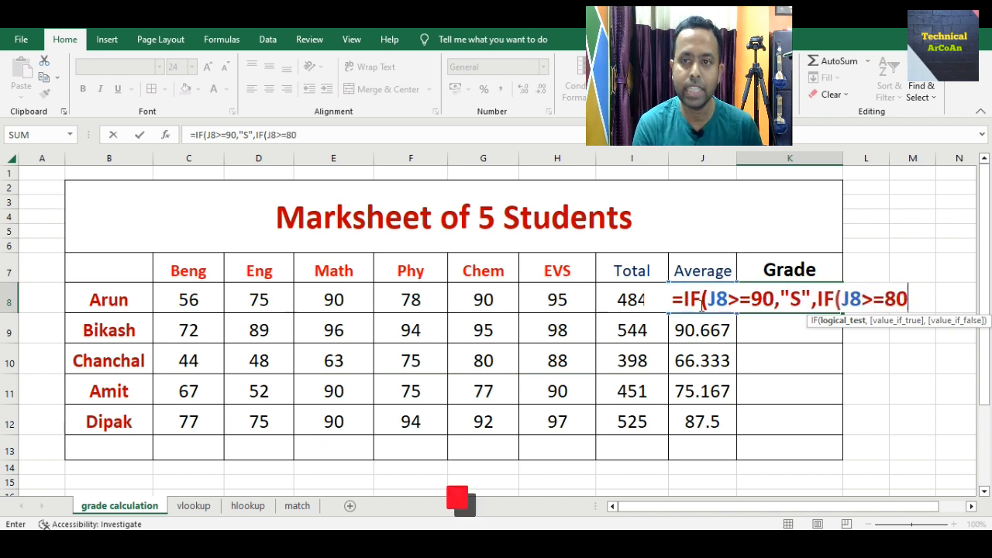
text(,")
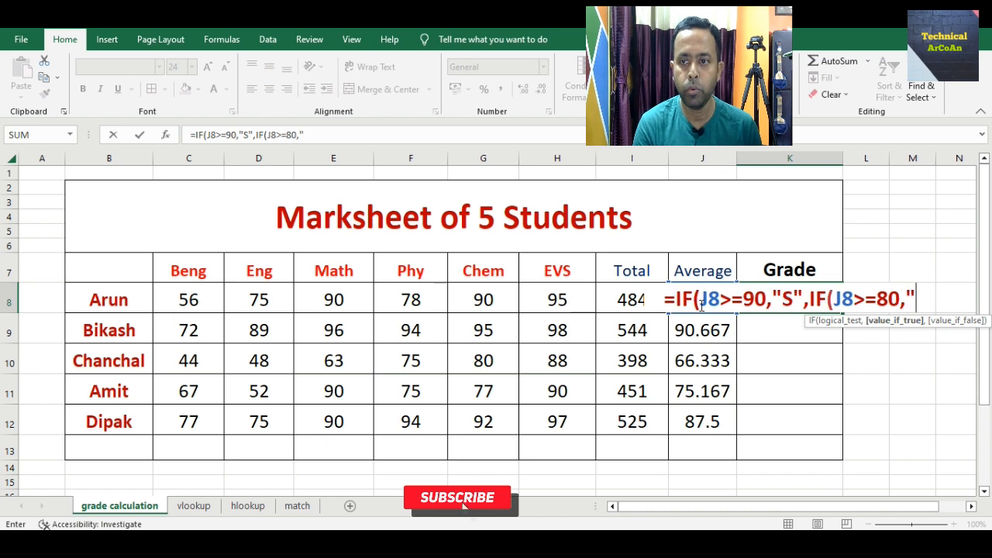
text(A")
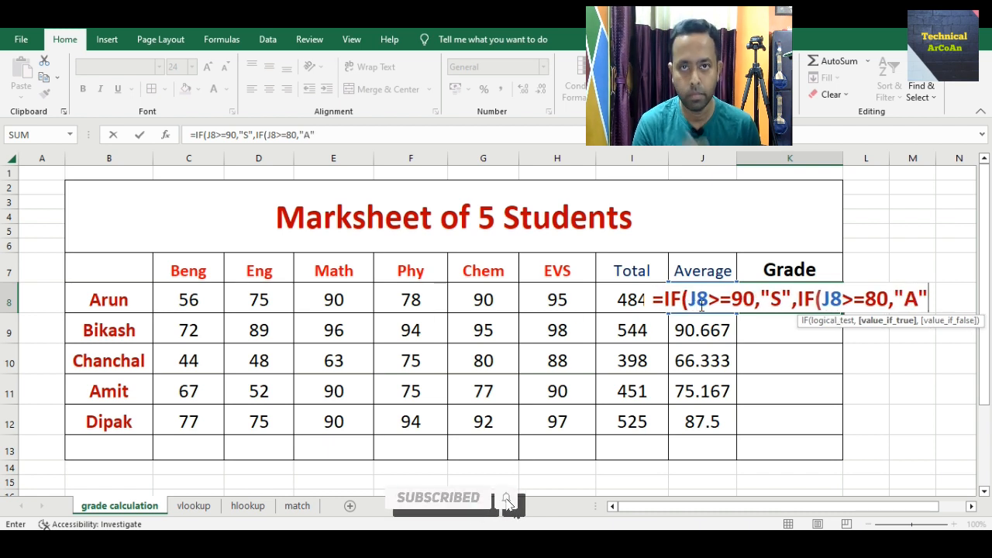
- Extend the K8 formula with another nested IF returning "B" when J8>=70
text(,IF()
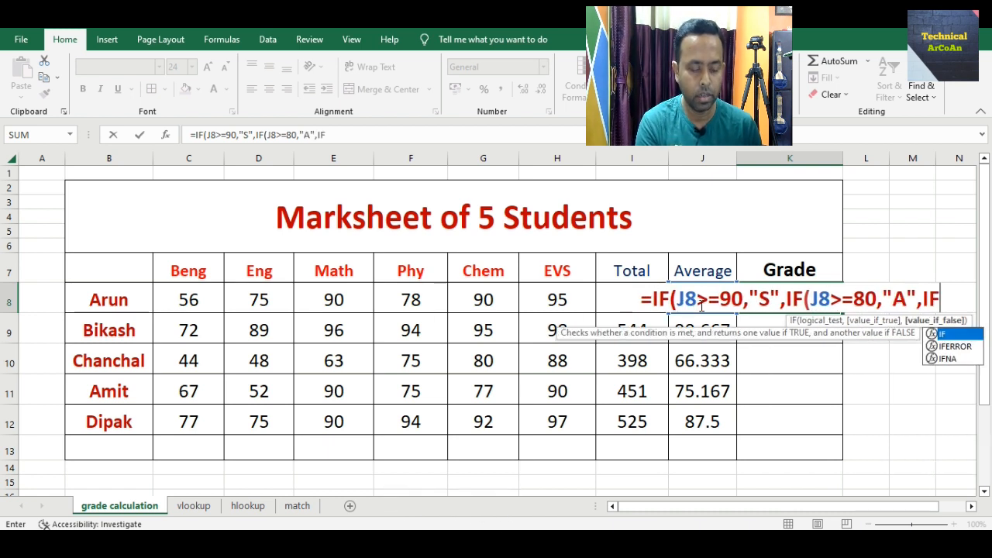
text(J8>=)
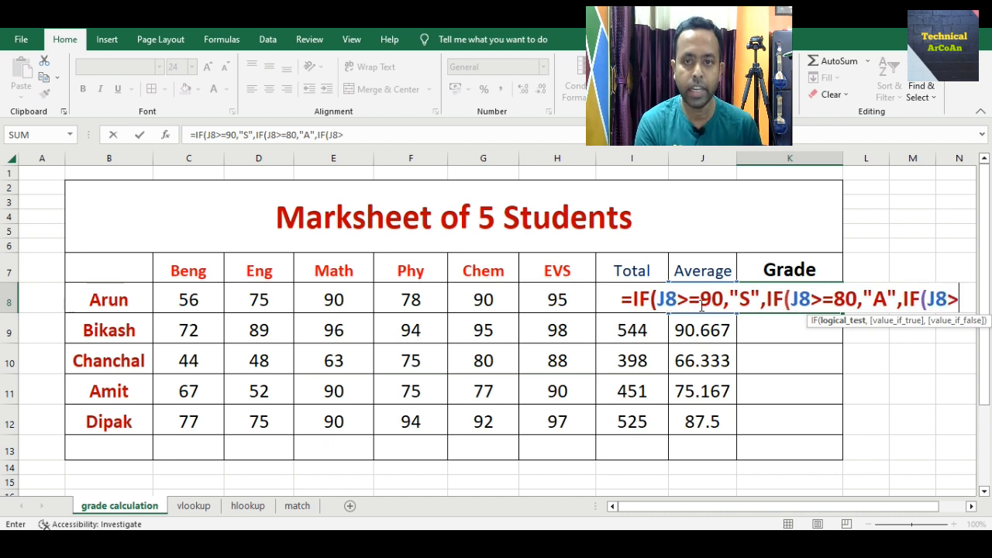
text(70,)
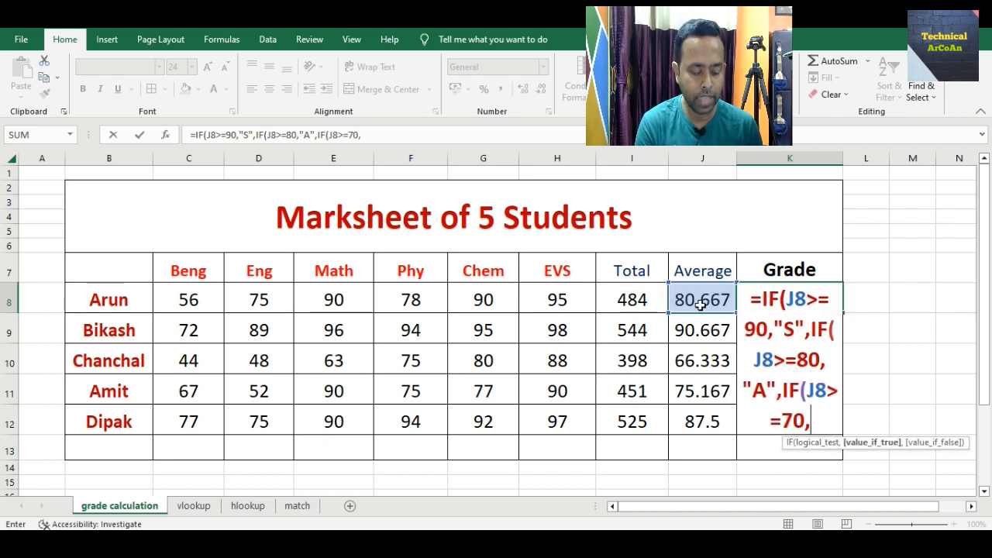
text("B")
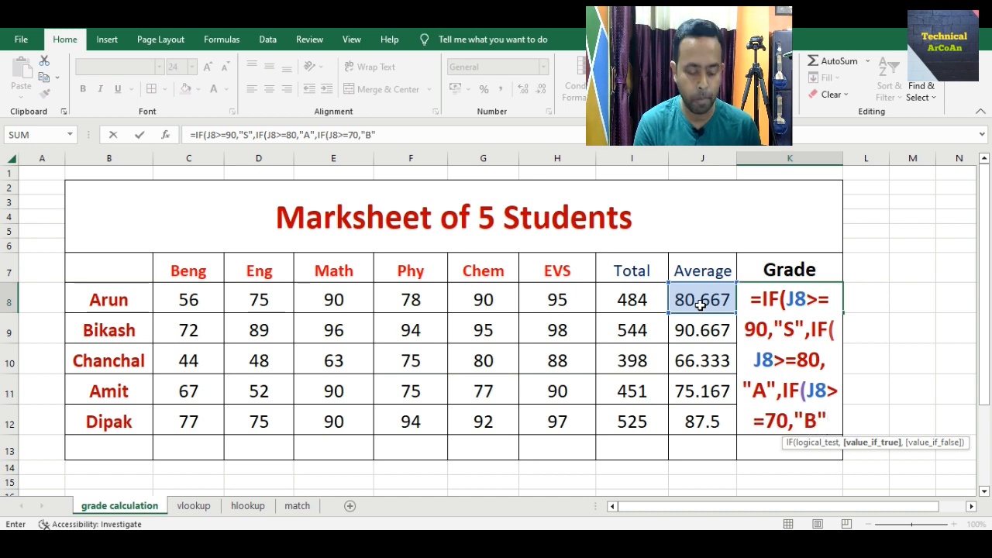
- Nest a further IF in the K8 formula that returns "C" when J8>=60, and open the next IF
text(,IF(J)
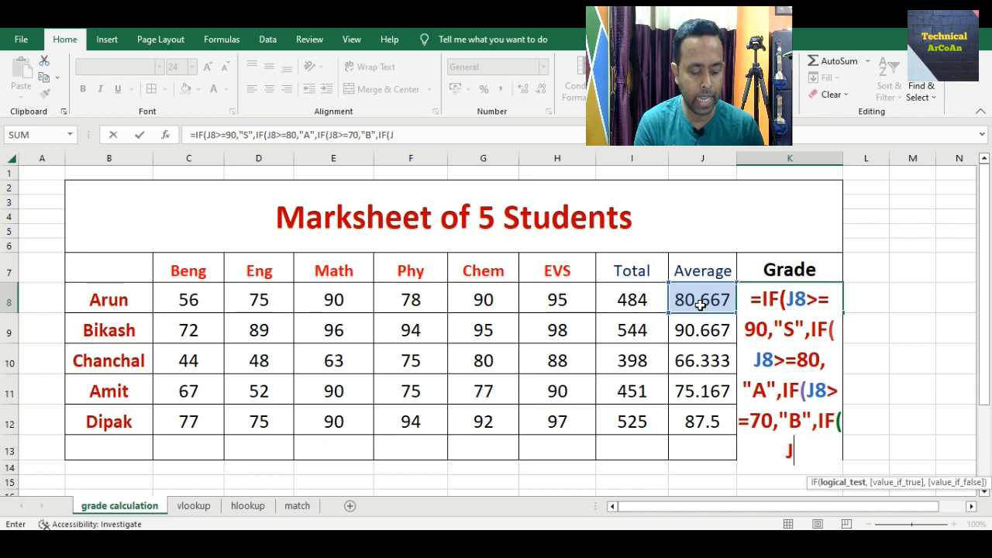
text(8>=)
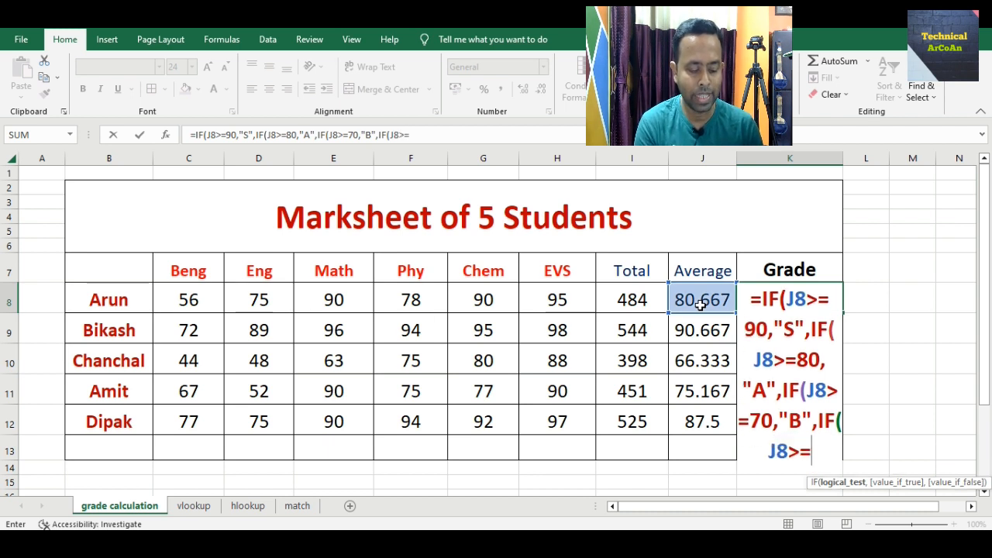
text(60,")
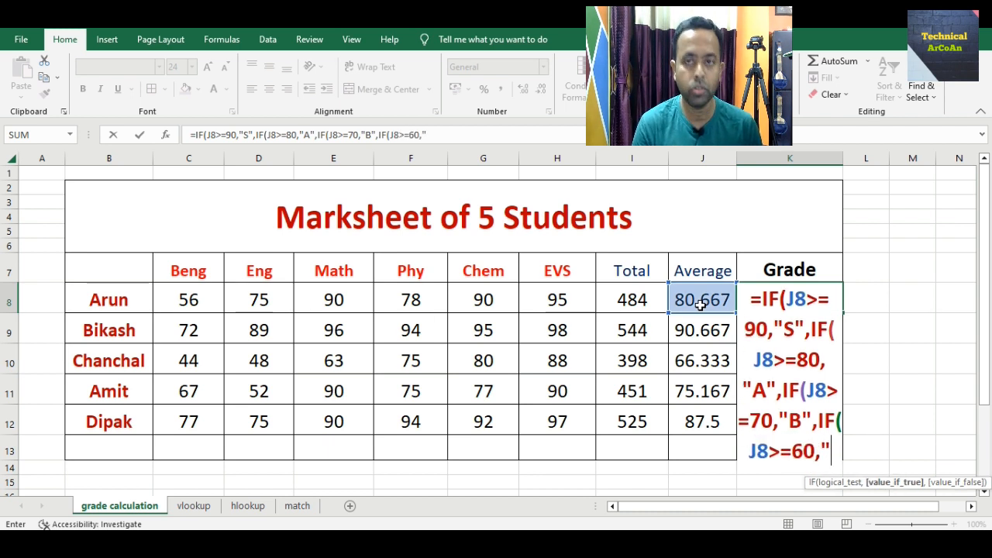
text(C",IF()
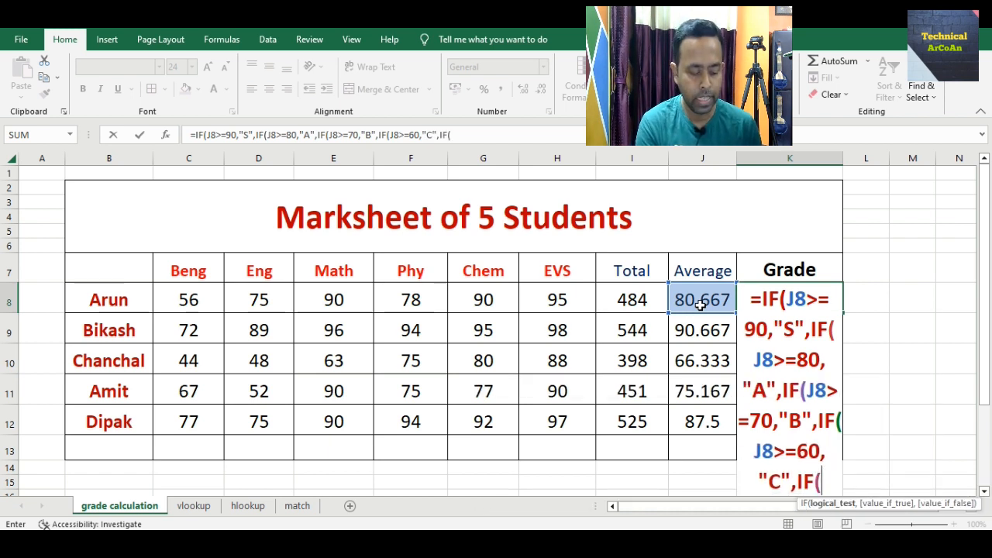
- Complete the innermost IF's condition as J8>=50 with "D" as its true value
text(J8>=50)
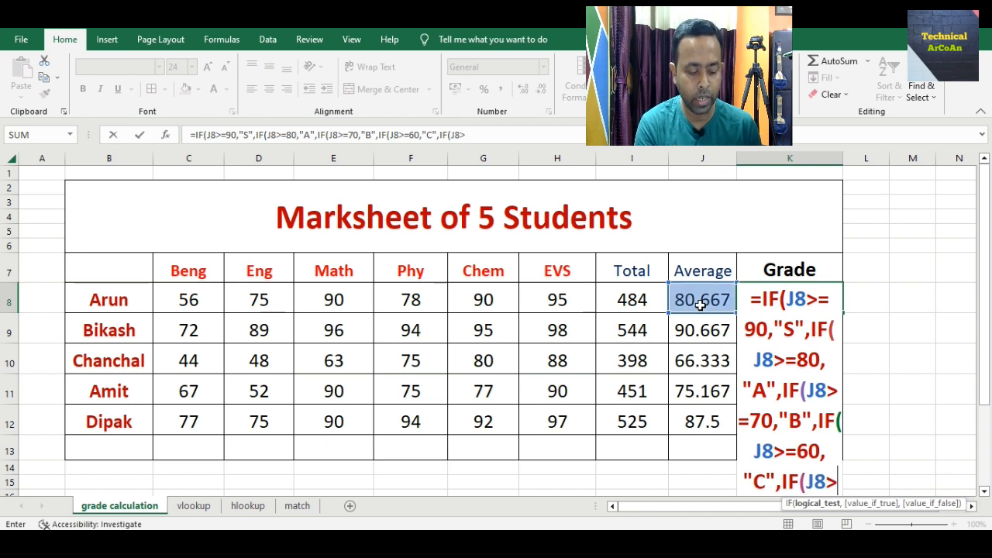
text(,")
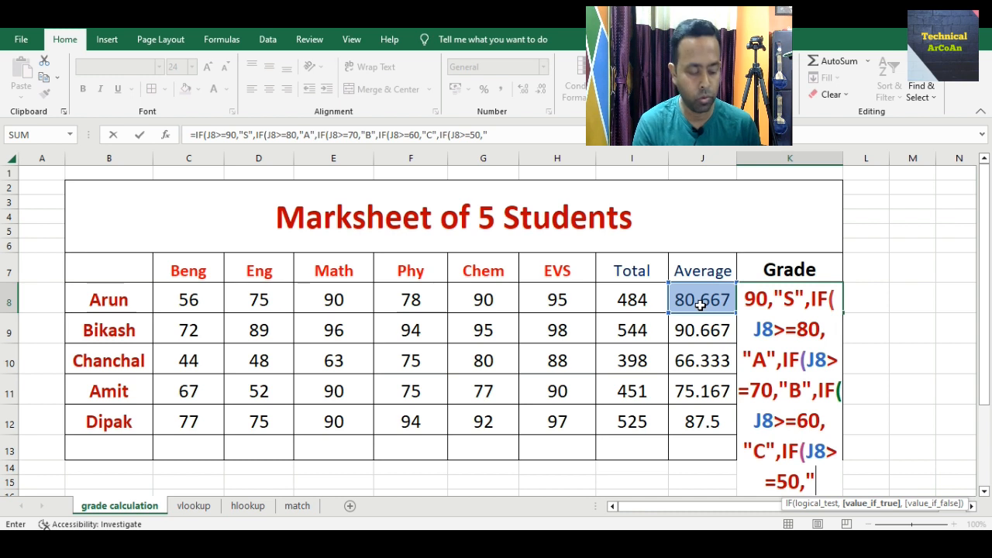
text(D")
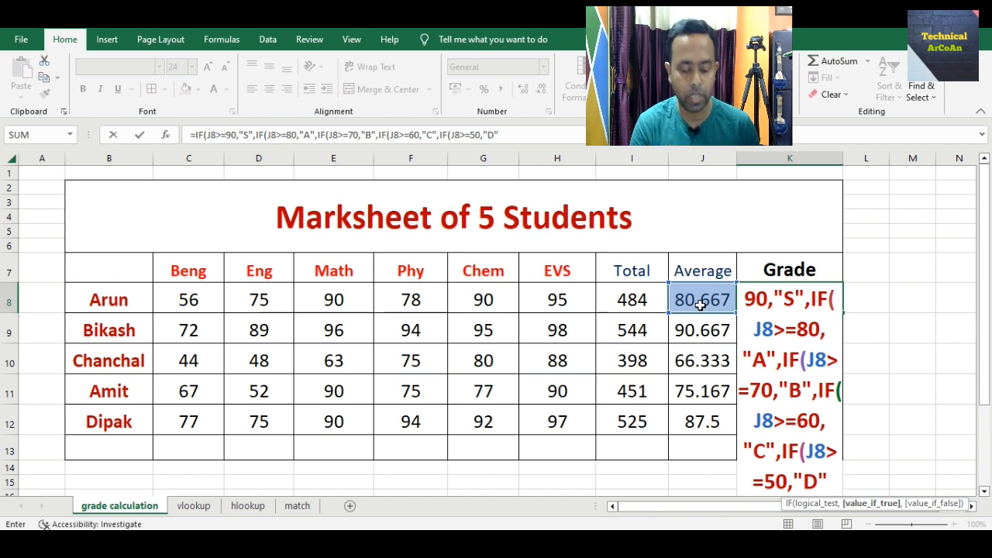
- Use "FAIL" as the fallback value, close all five IF parentheses and commit the grade formula in K8
text(,")
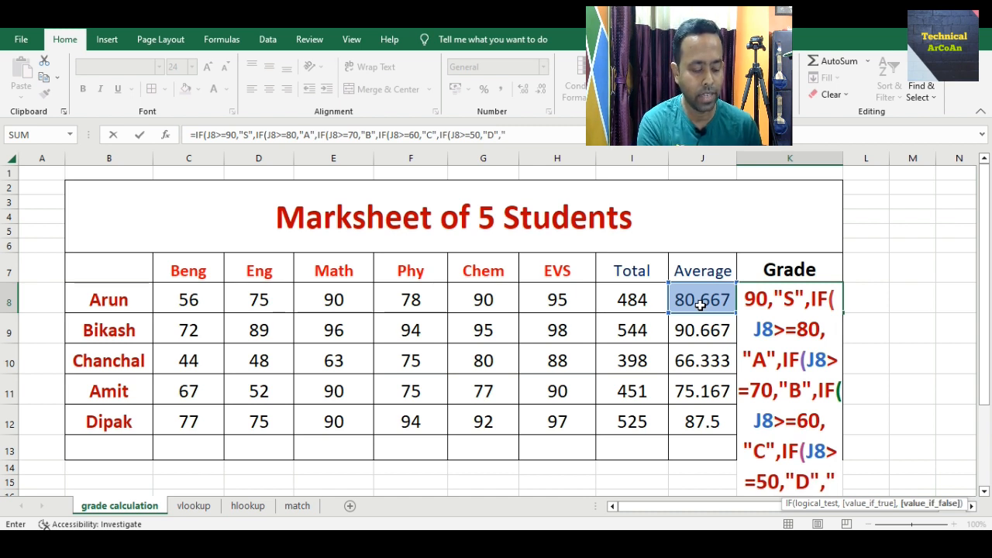
text(FAIL")
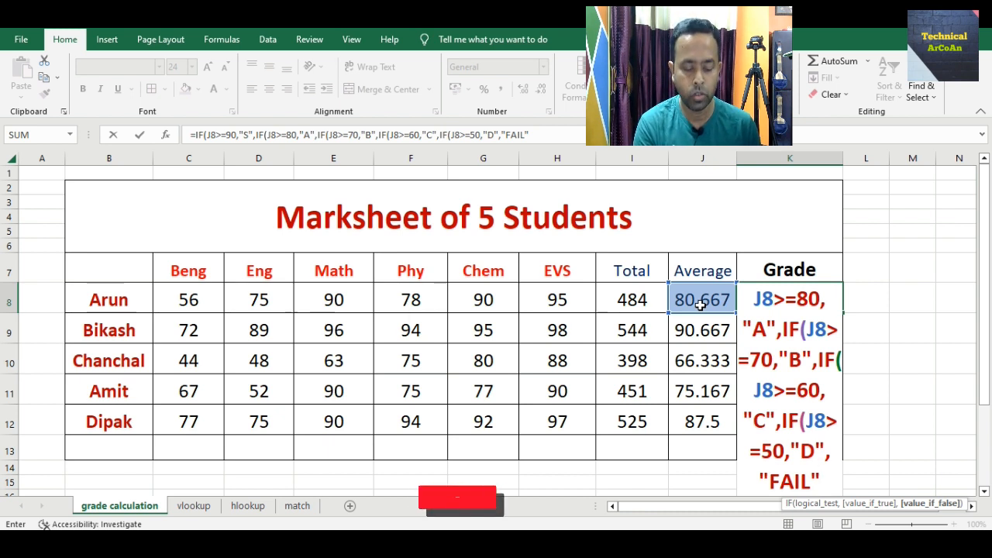
text())))
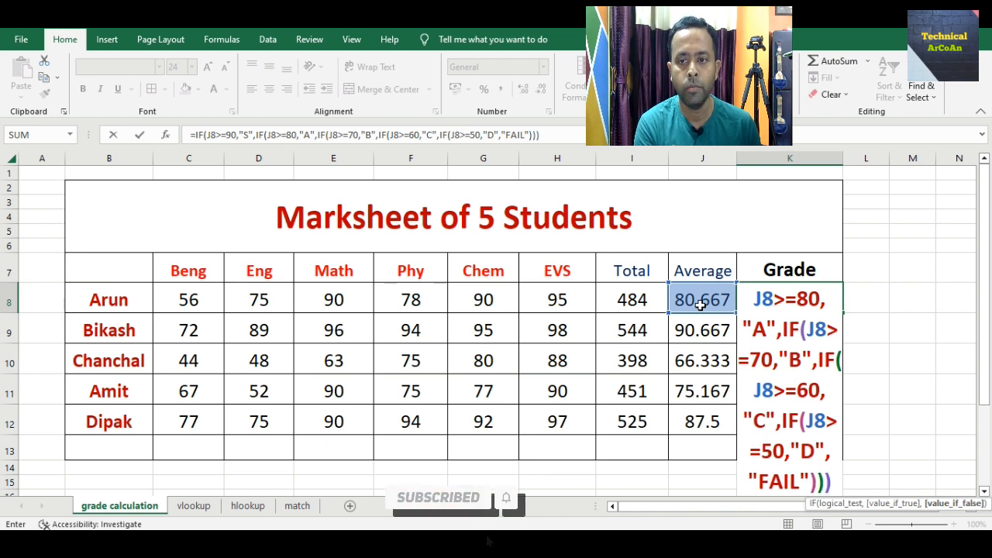
text()))
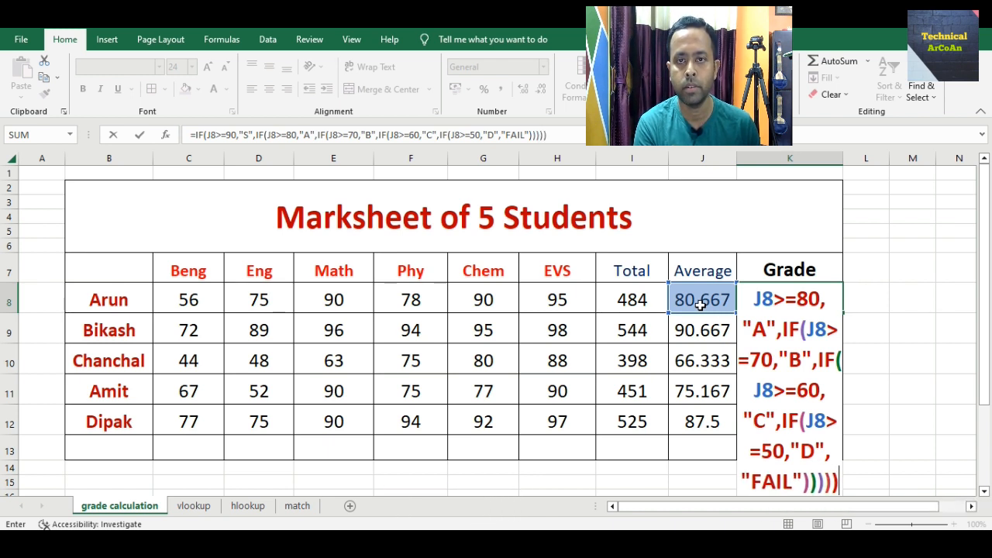
key(Return)
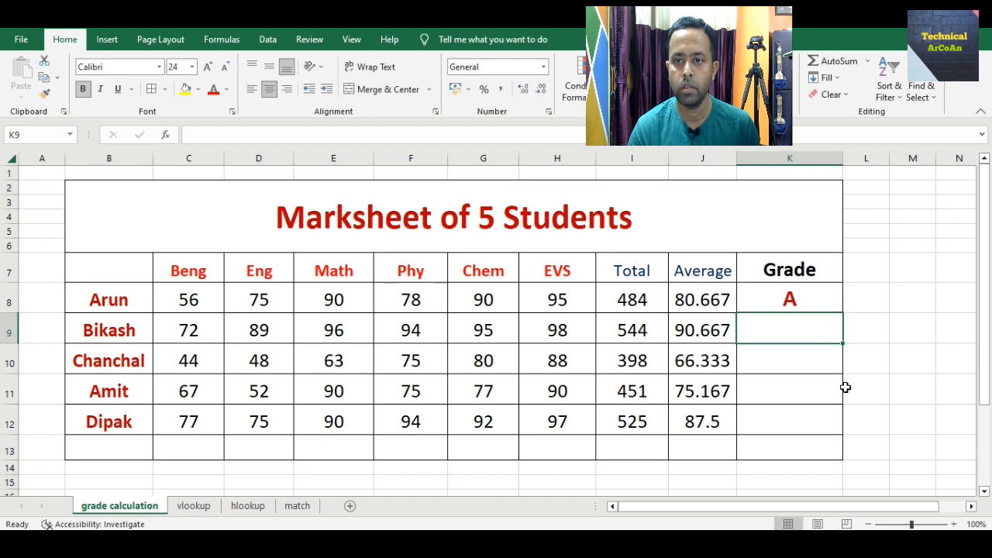
- Fill the grade formula from K8 down to K12 for the remaining students, and reselect K8
click(820, 304)
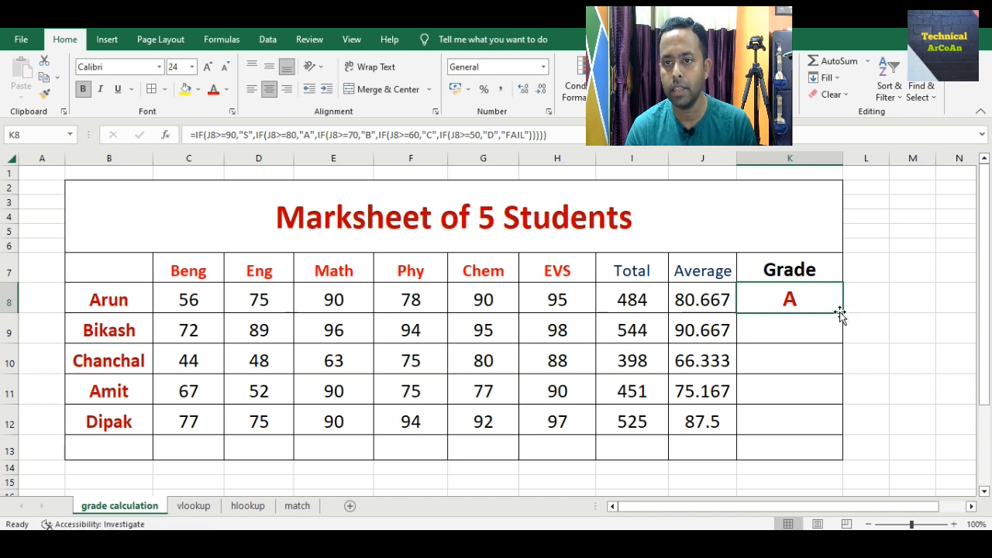
drag(842, 313, 834, 429)
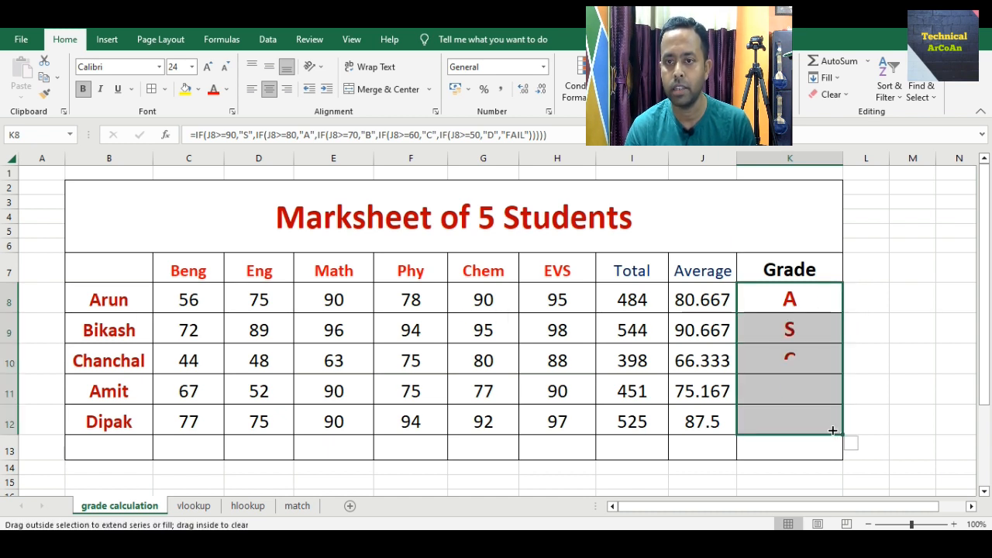
click(900, 332)
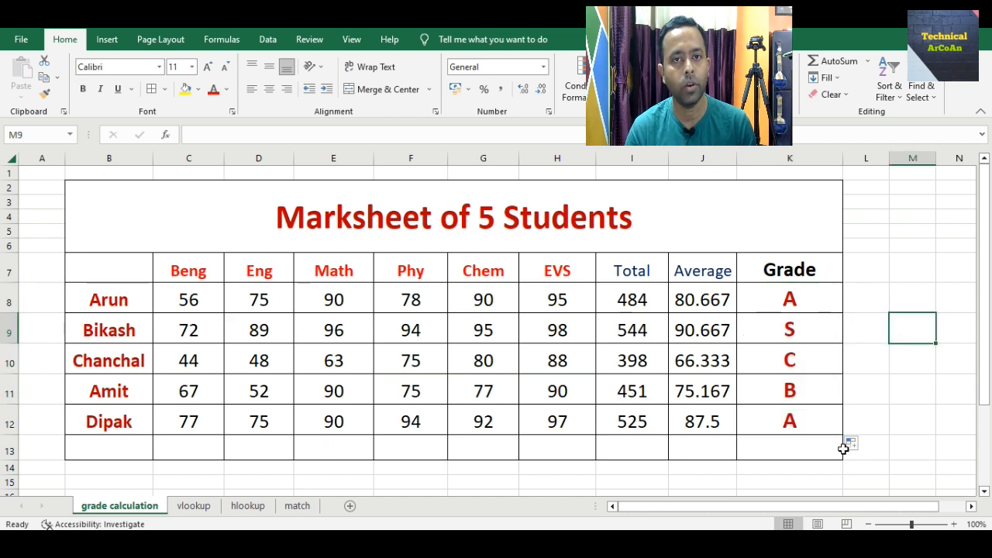
click(824, 303)
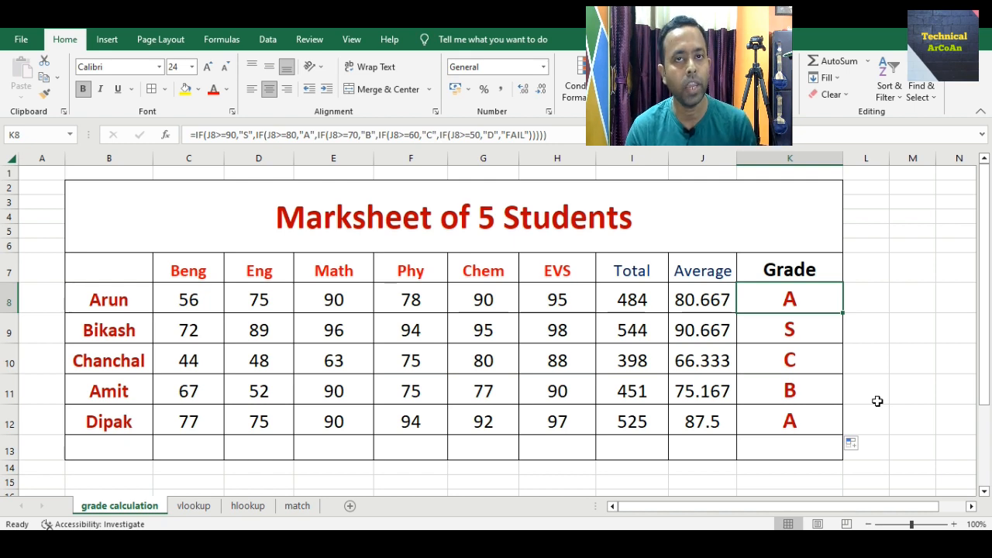
- On the vlookup sheet, start a VLOOKUP formula in F11 with E11 (Banana) as the lookup value
click(194, 506)
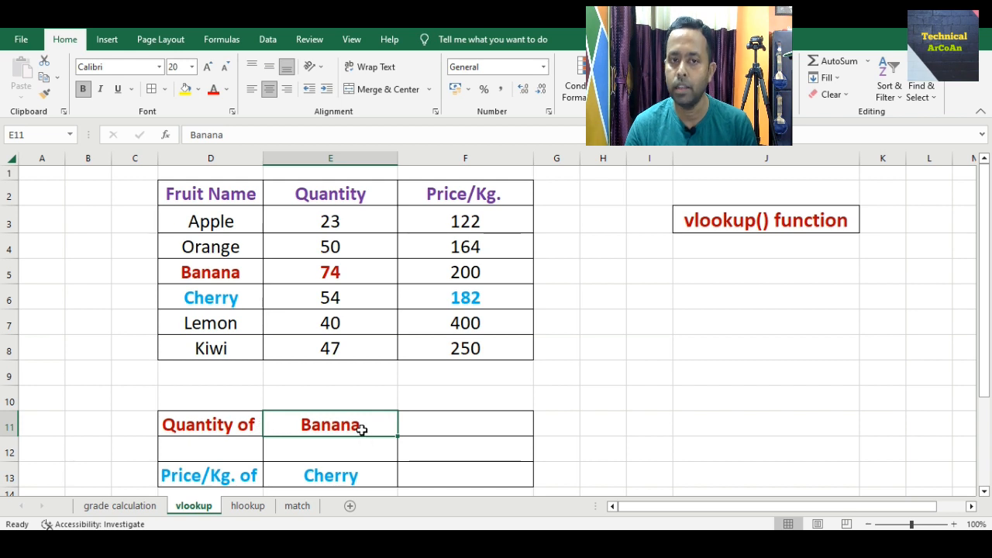
click(448, 429)
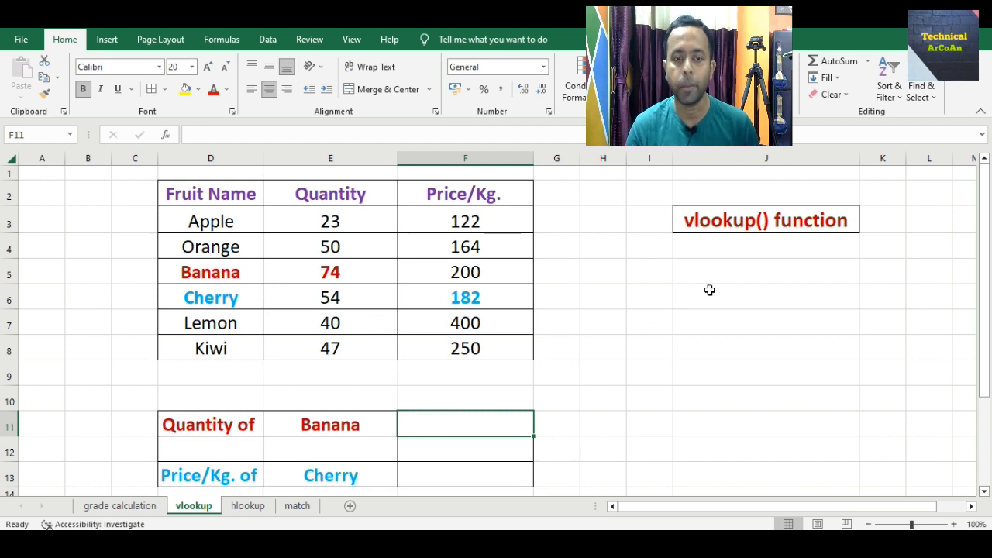
text(=)
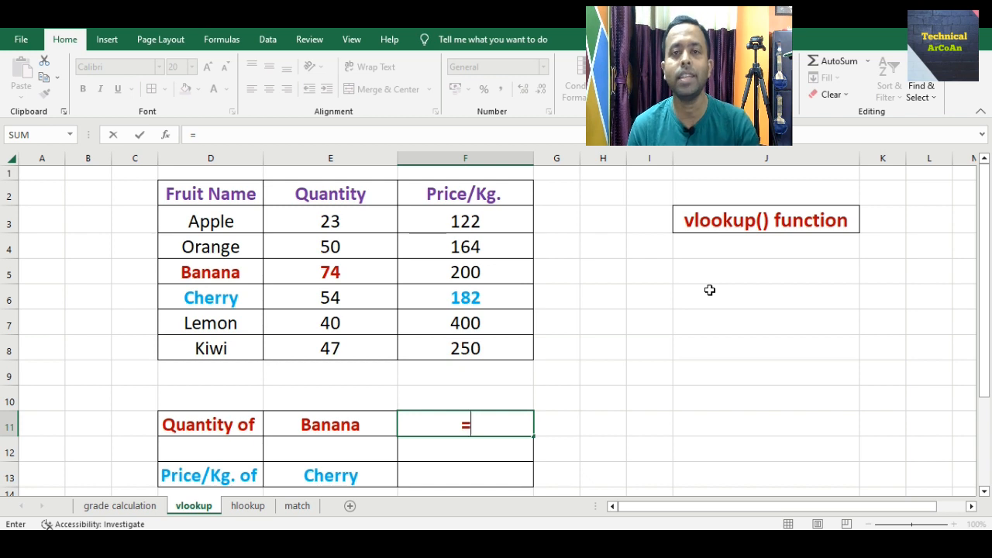
text(VL)
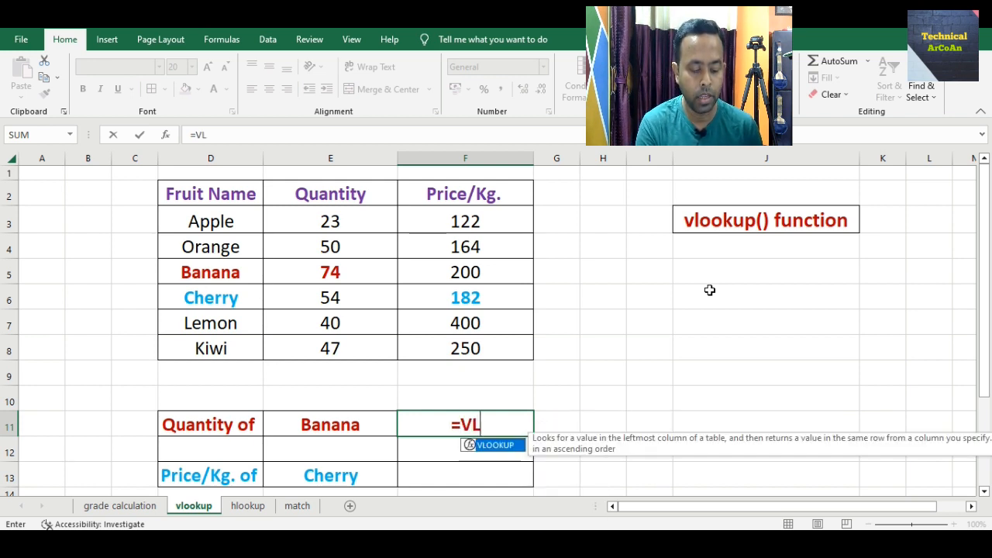
text(OOKUP()
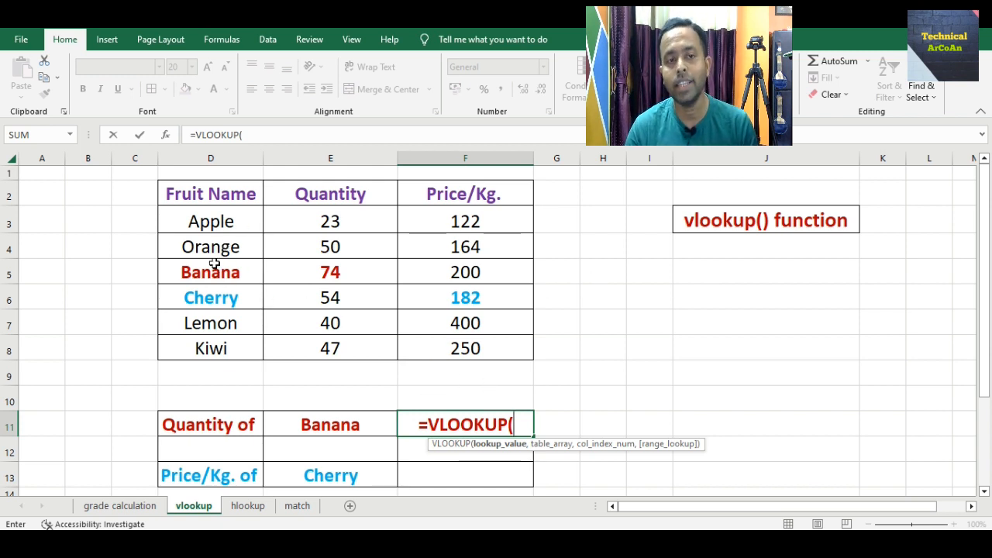
click(341, 427)
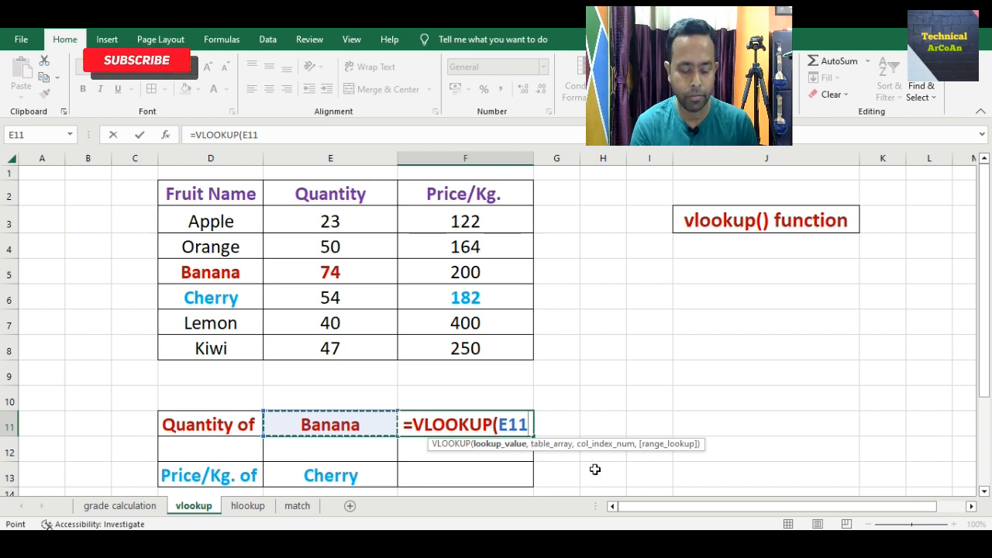
text(,)
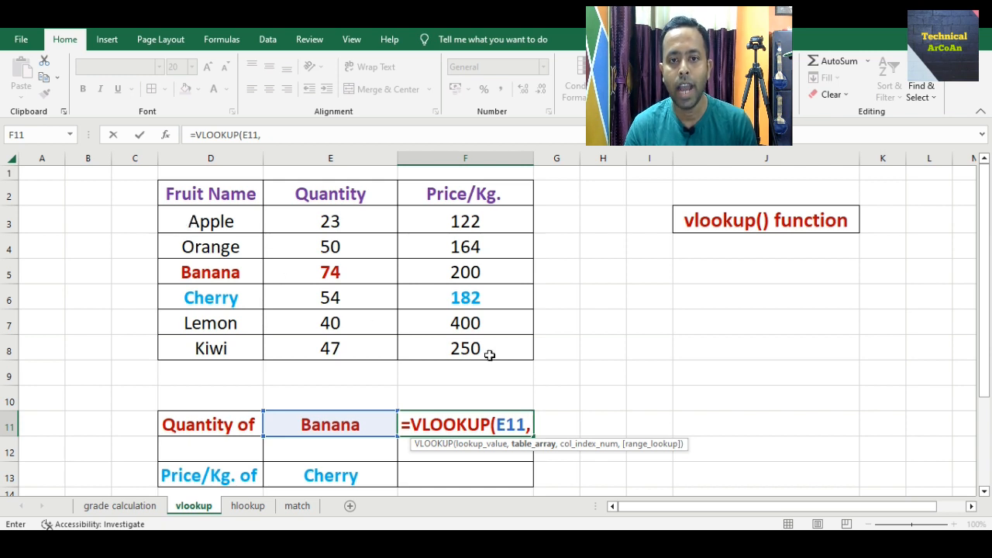
- Give the F11 VLOOKUP the table range D3:F8 and column index 2 for the quantity
drag(183, 221, 507, 355)
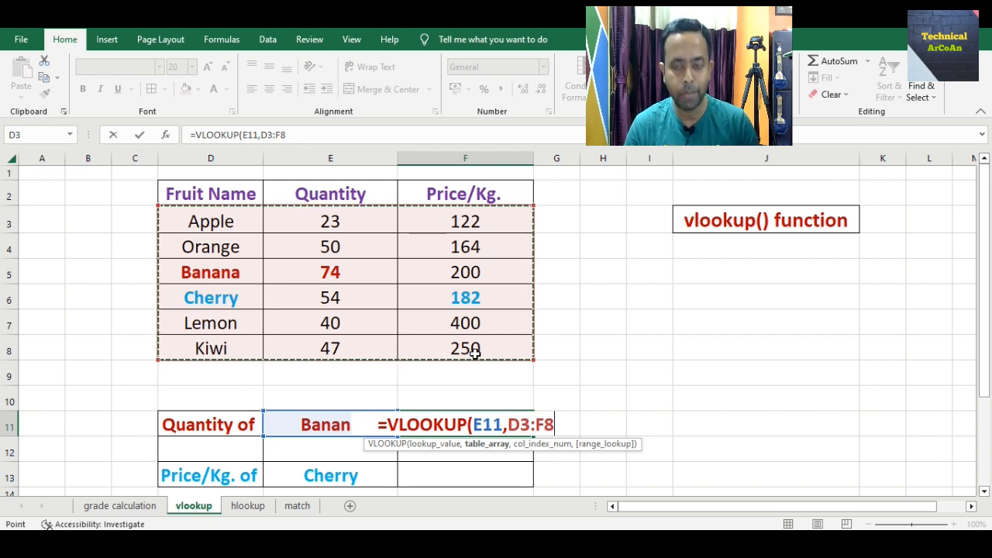
text(,)
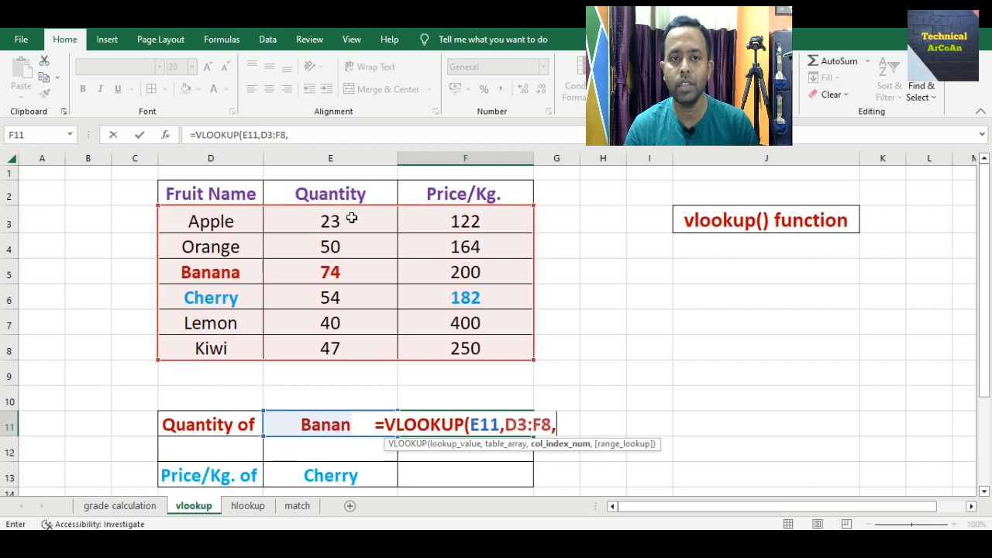
text(2)
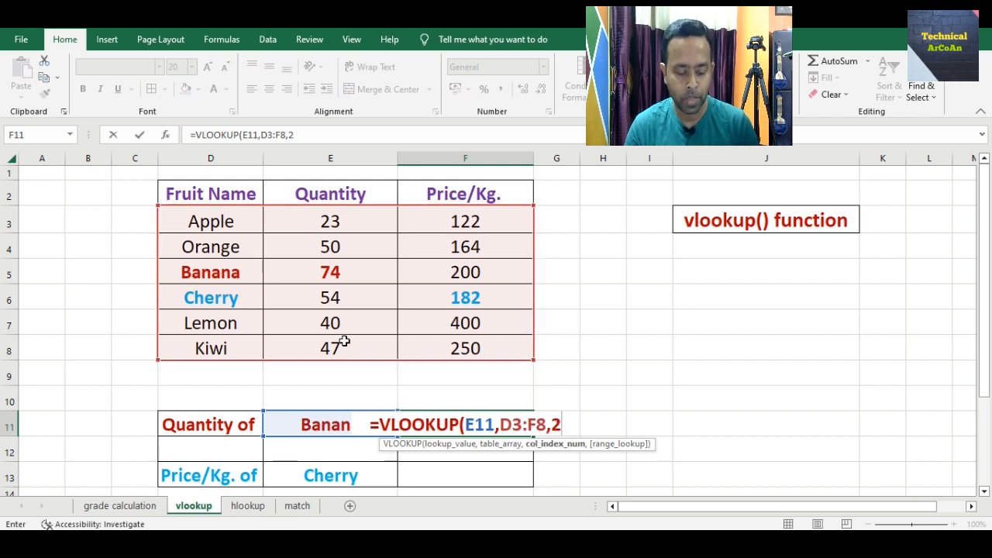
- Set the F11 VLOOKUP's range lookup to FALSE for an exact match, commit the formula and reselect F11
text(,)
text(FAS)
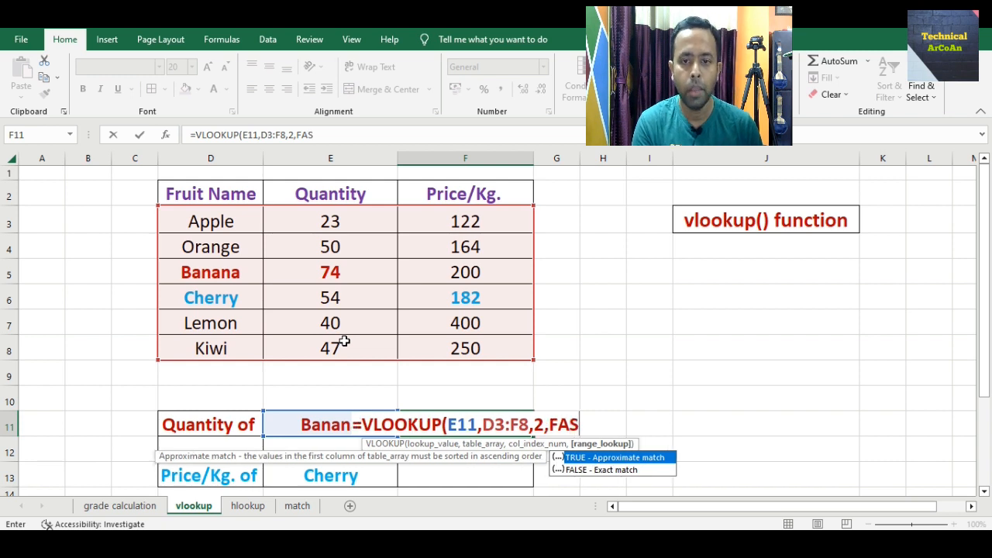
key(BackSpace)
text(LSE)
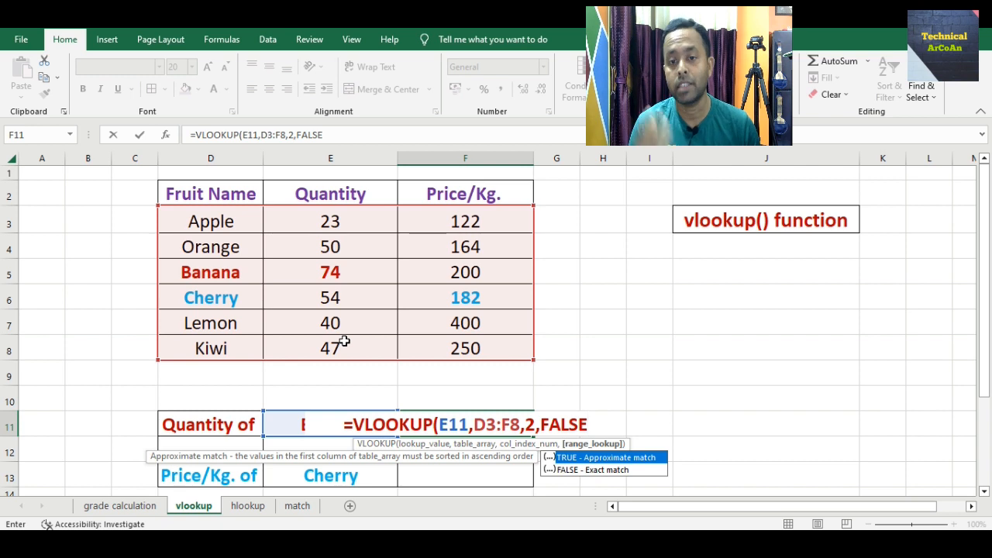
text())
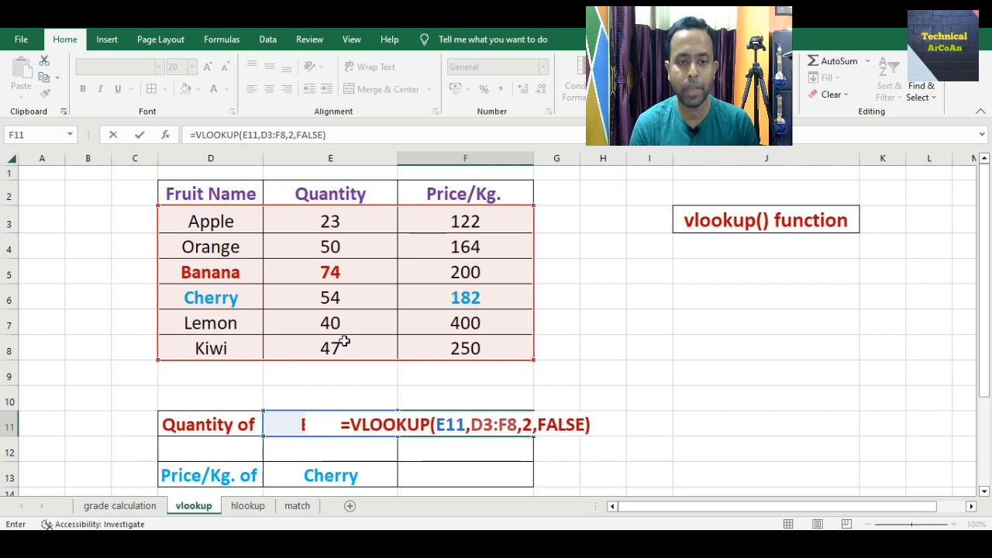
key(Return)
click(455, 424)
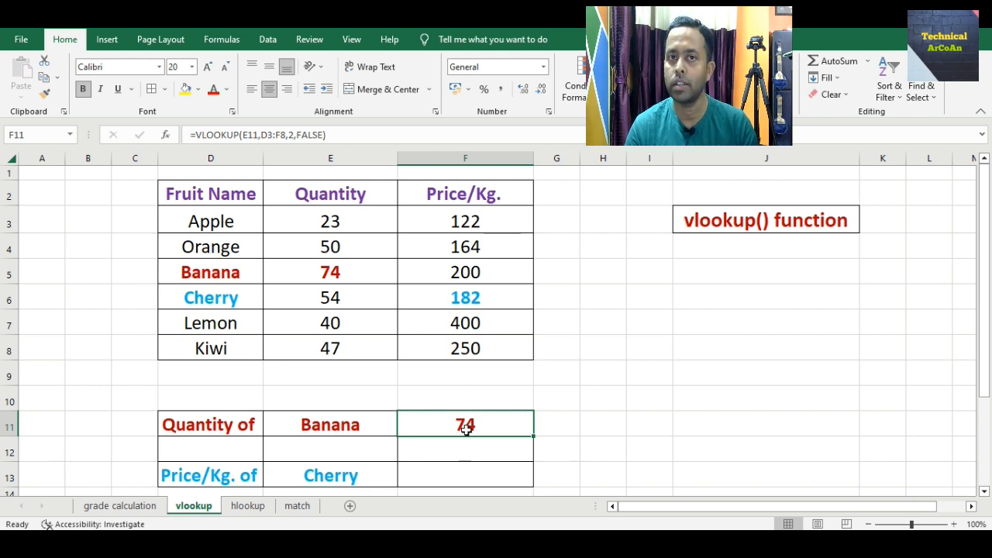
- Start a VLOOKUP formula in F13 with E13 (Cherry) as the lookup value
click(461, 481)
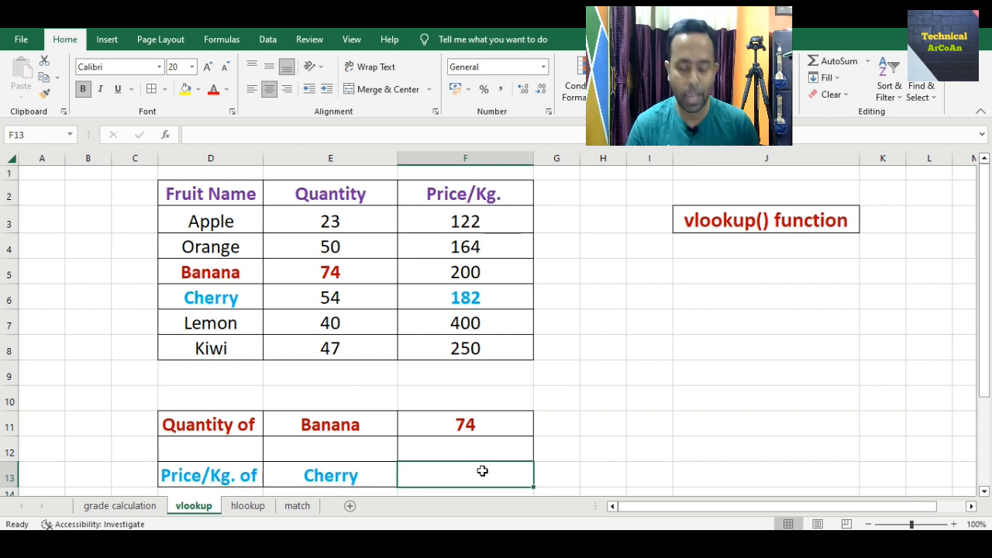
text(=)
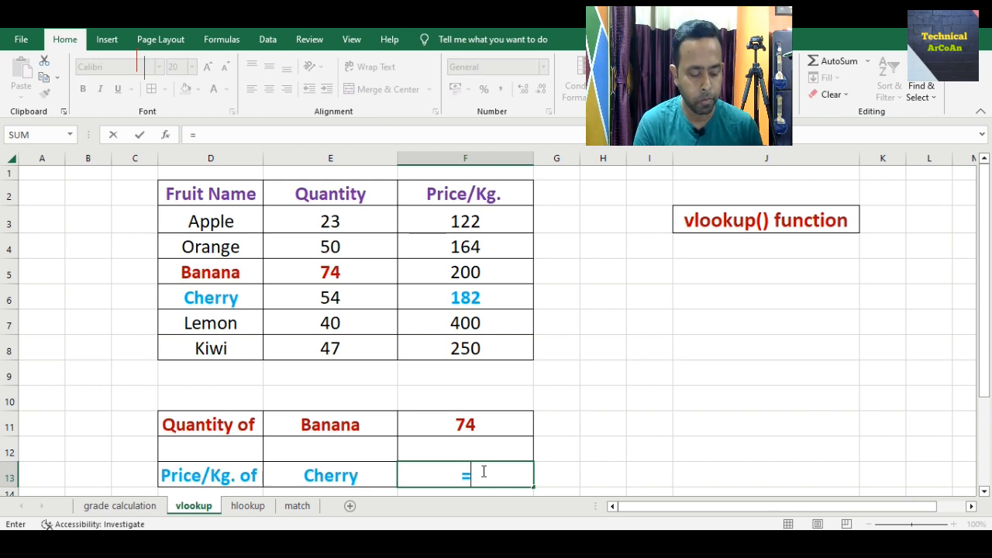
text(VLOOKUP()
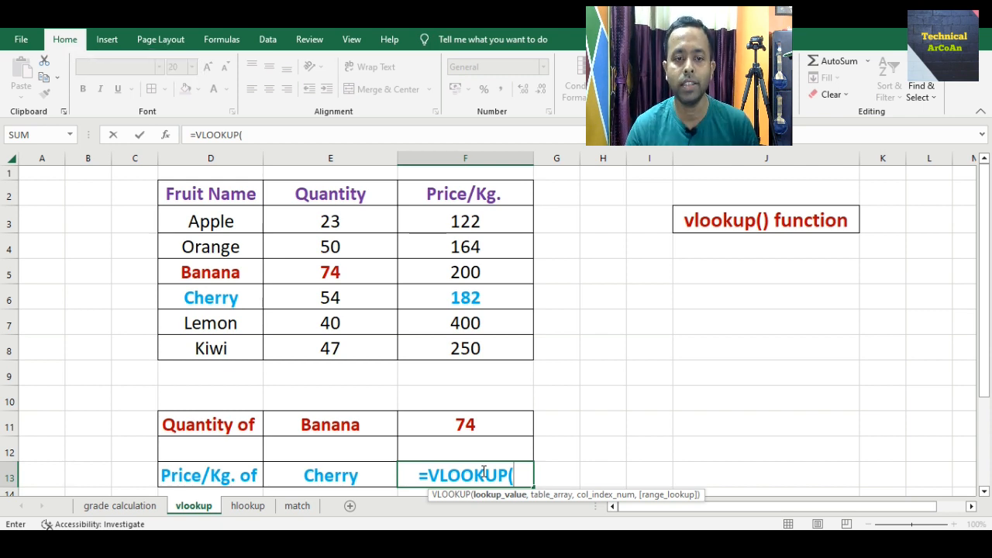
click(315, 479)
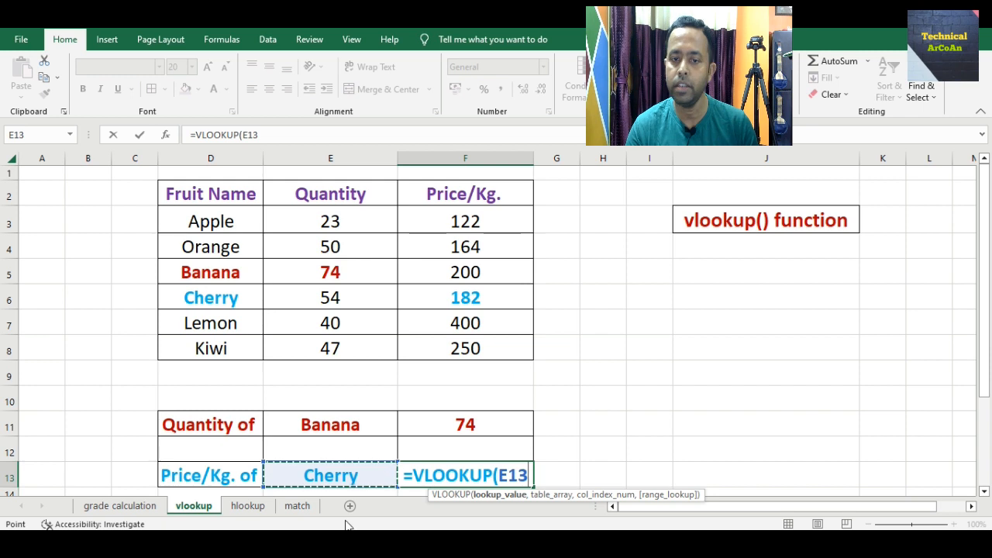
text(,)
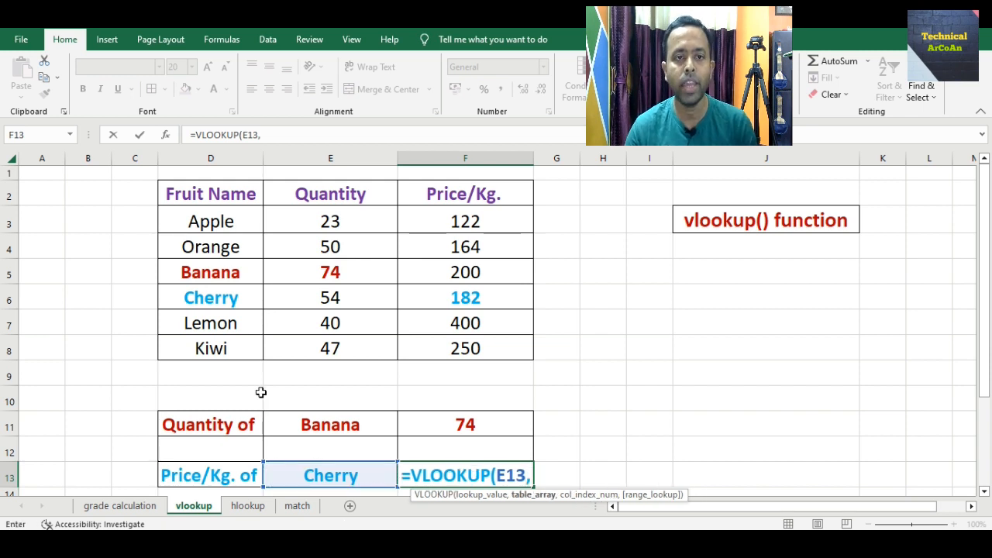
- Complete the F13 VLOOKUP with table range D3:F8, column index 3 and FALSE for an exact match, and commit it
drag(193, 222, 509, 358)
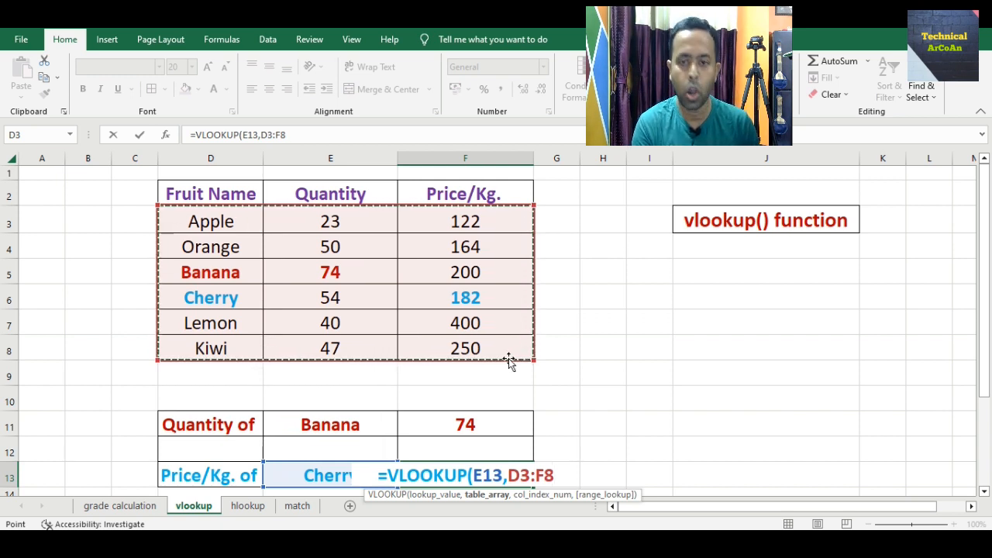
text(,)
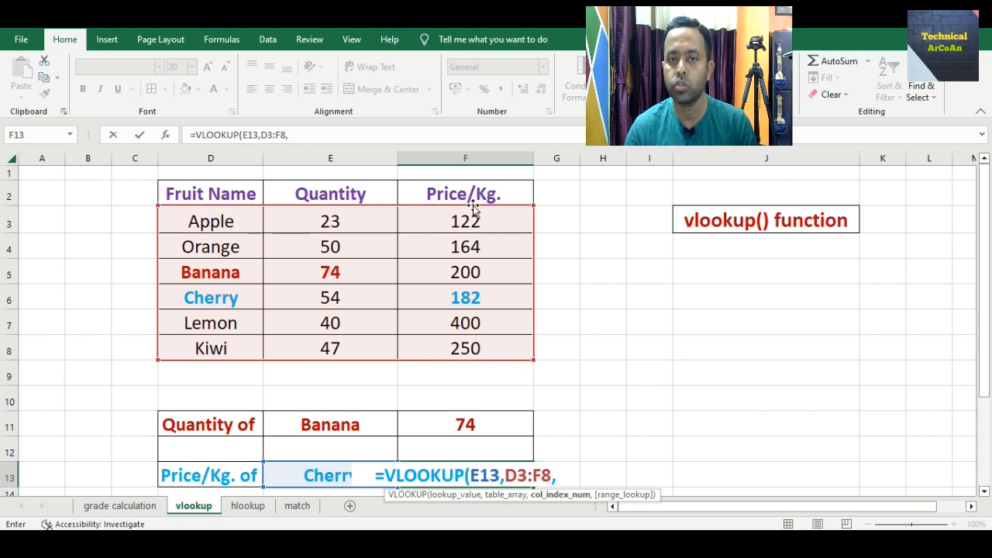
text(3)
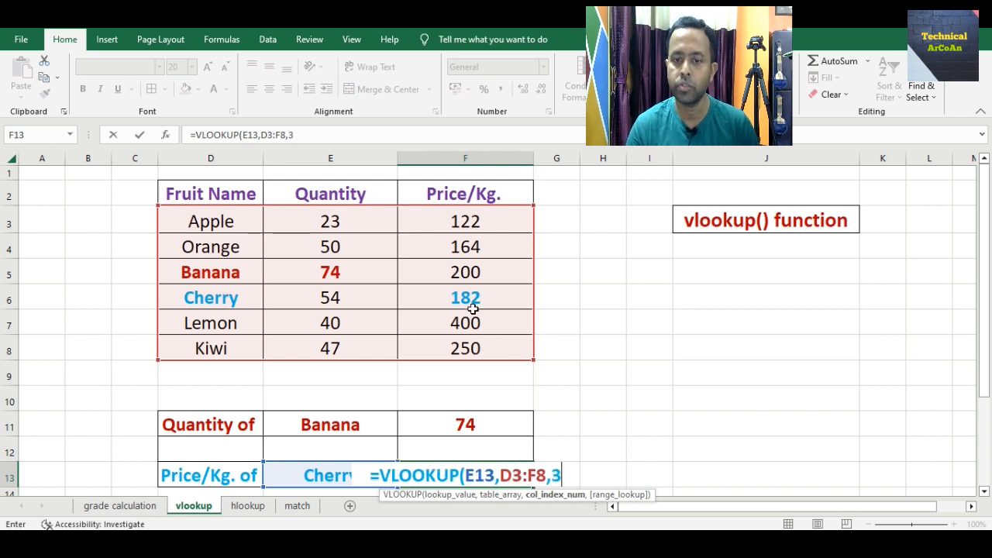
text(,FALSE)
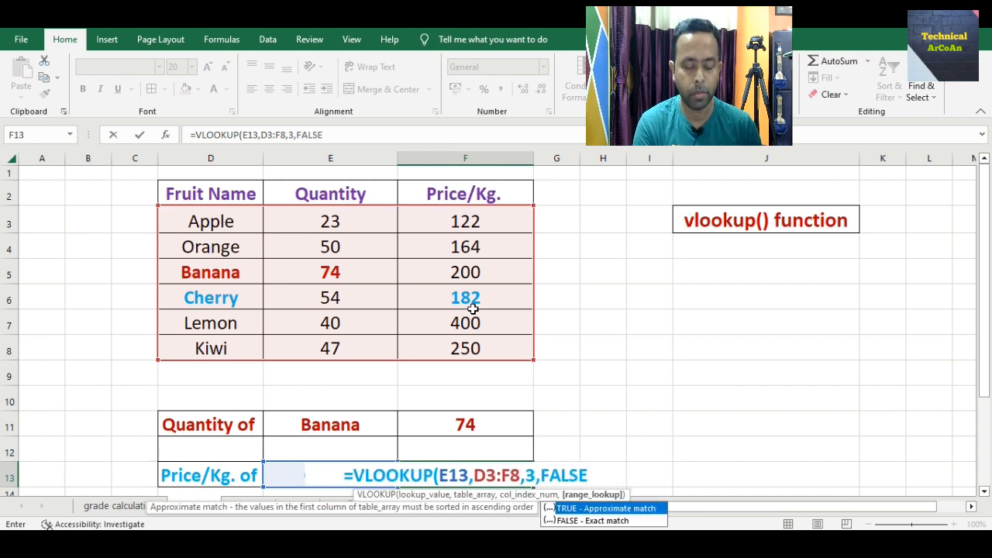
text())
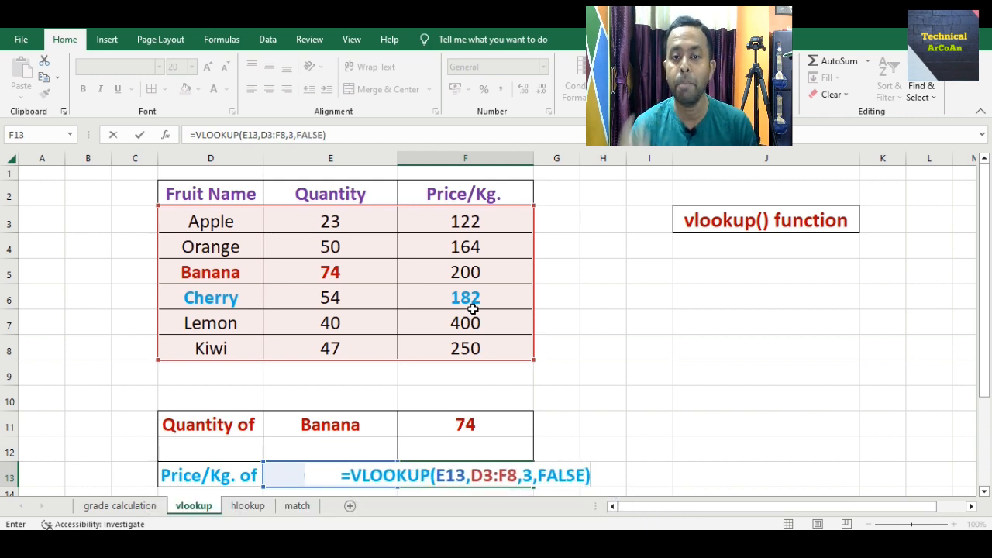
key(Return)
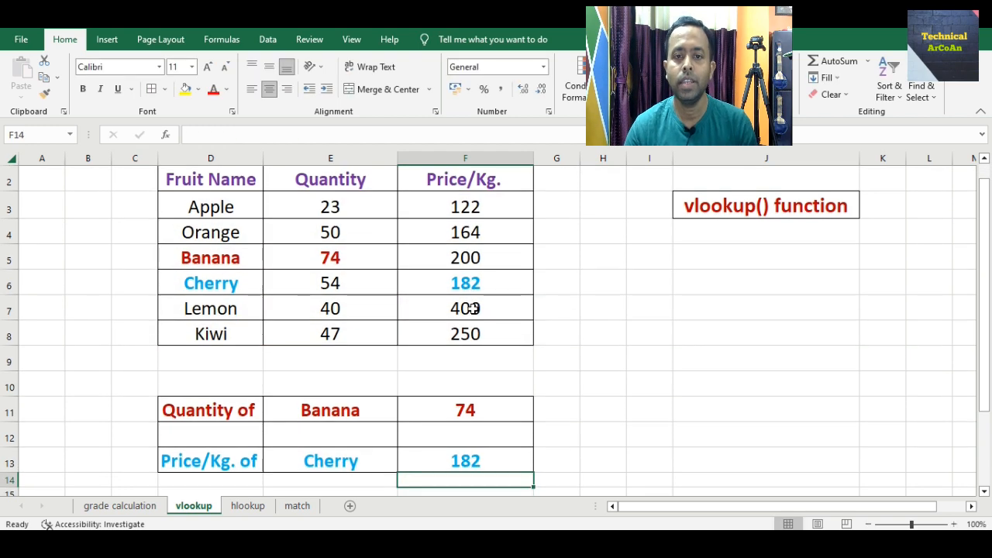
- Review the finished VLOOKUP formulas in F11 and F13
scroll(508, 470, down, 1)
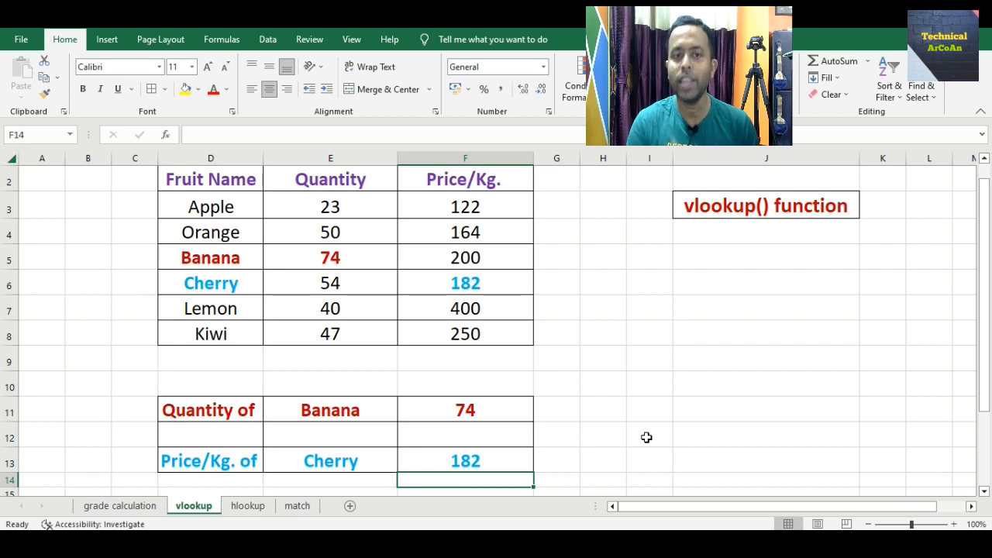
click(487, 408)
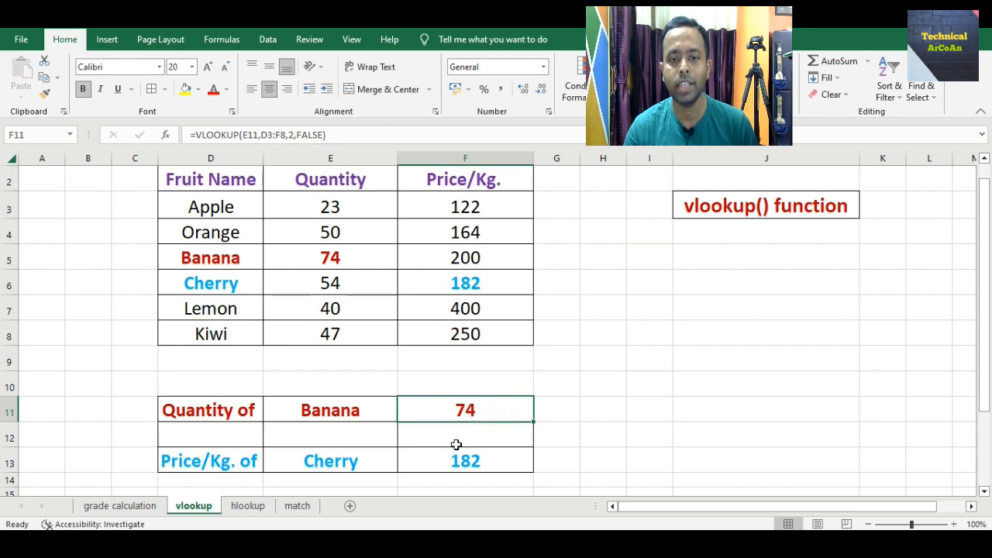
click(454, 456)
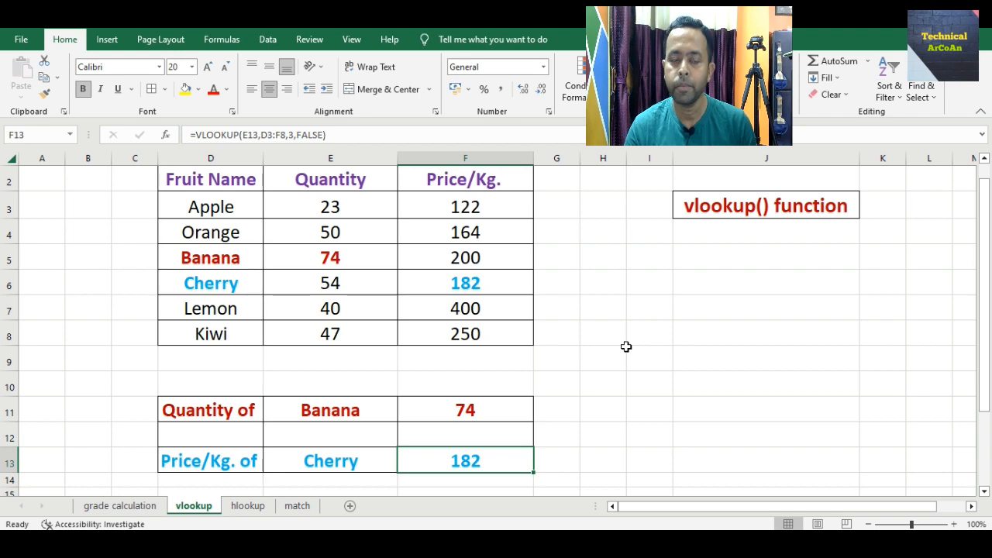
- On the hlookup sheet, start an HLOOKUP formula in E14 with G6 (Orange) as the lookup value
click(253, 508)
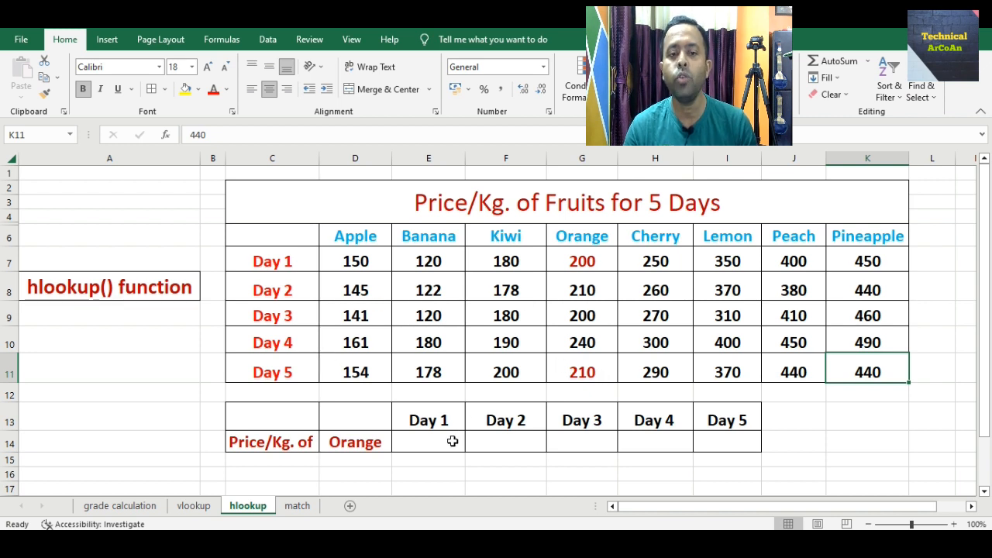
click(452, 441)
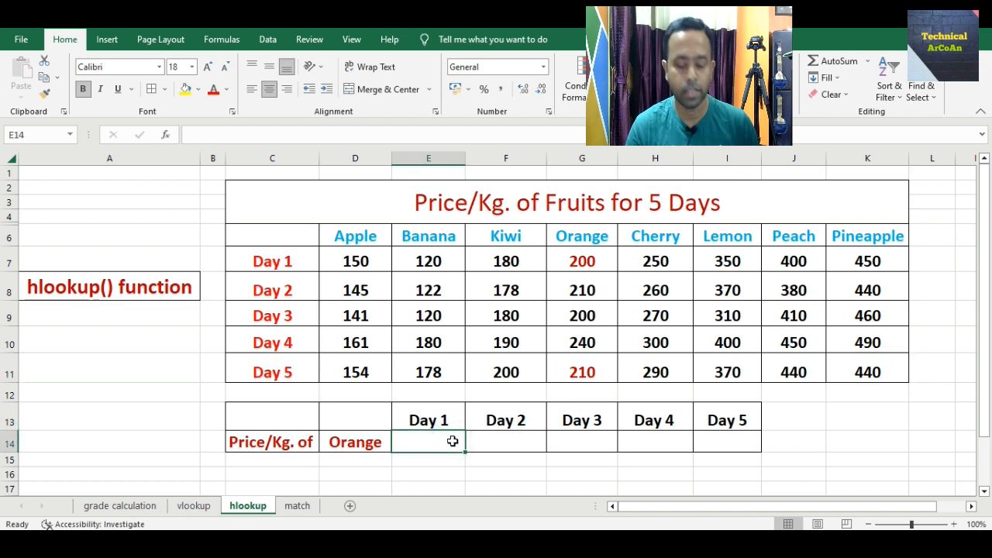
text(=)
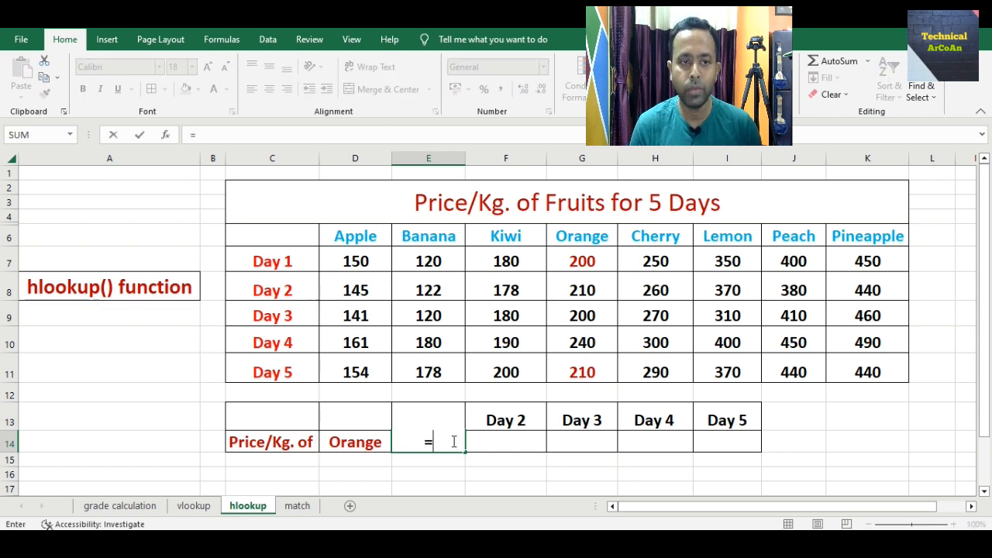
text(HLOO)
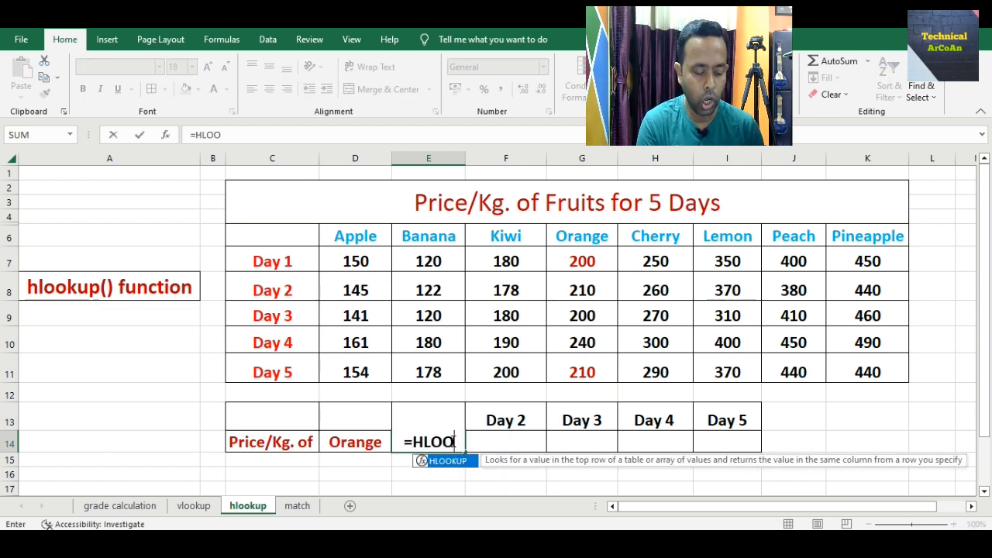
text(KUP()
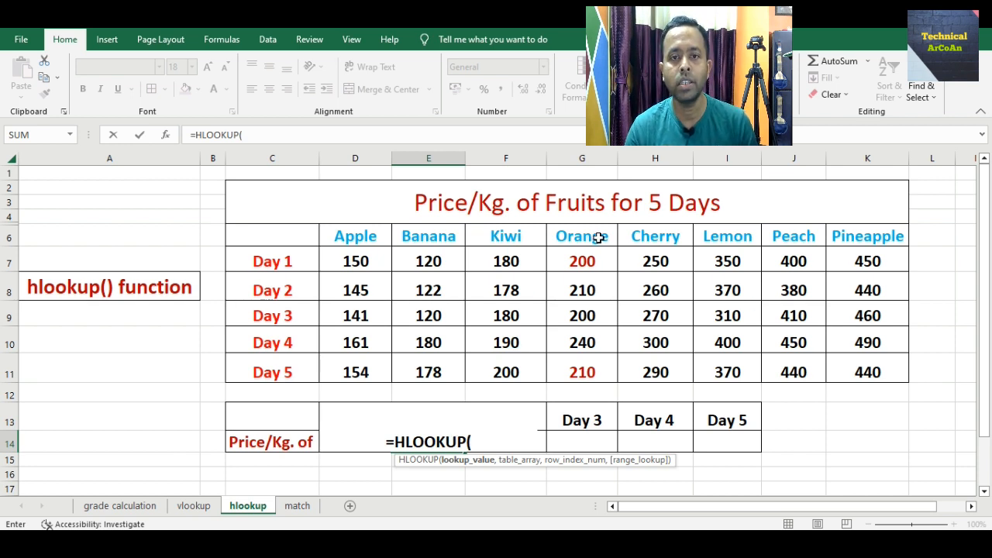
text(G6,)
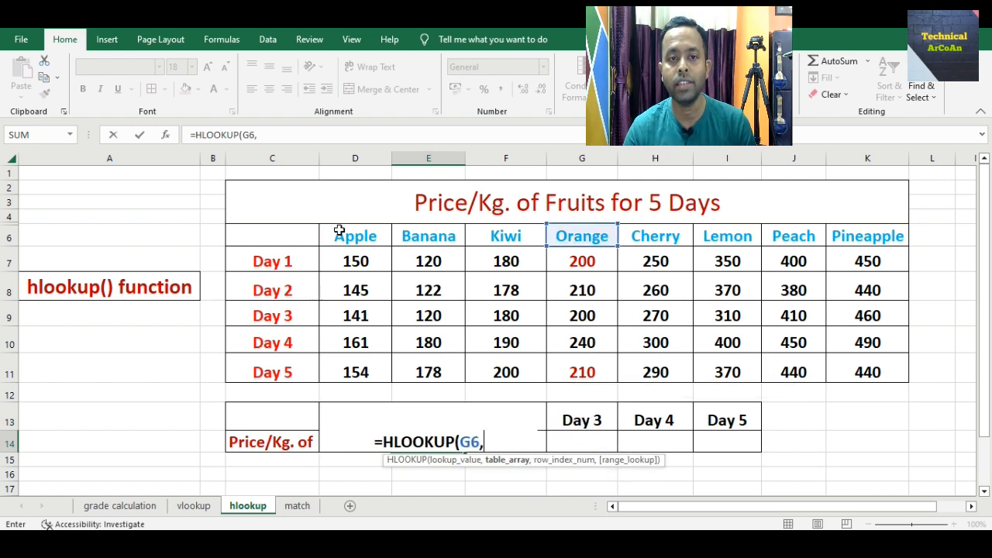
- Complete the E14 HLOOKUP with table range D6:K11, row index 2 and FALSE, commit it and color the result red
drag(338, 232, 880, 371)
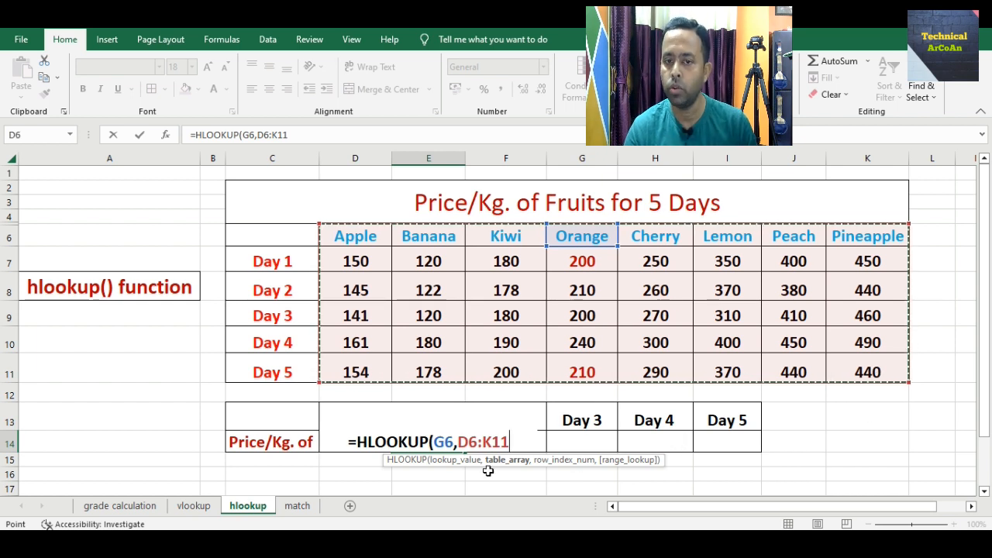
text(,)
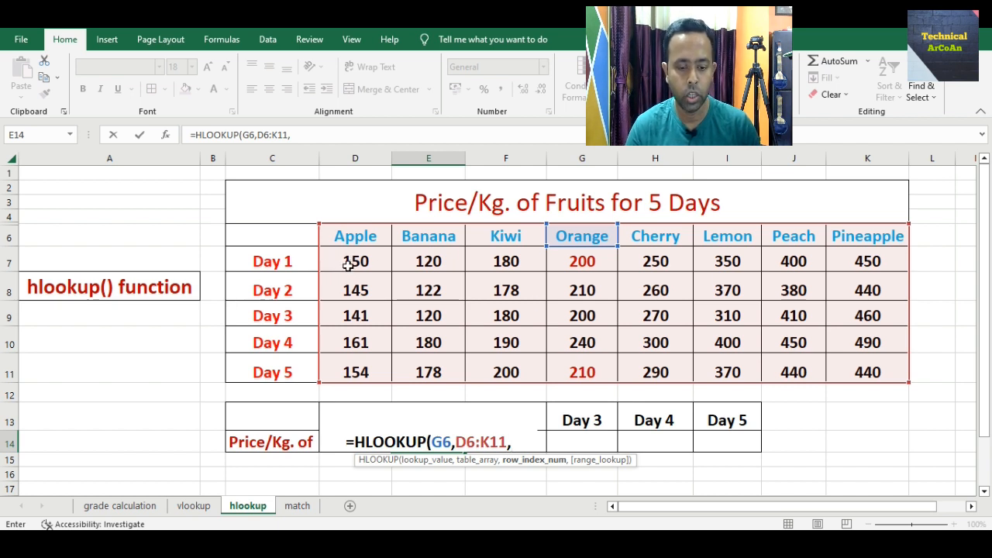
text(2)
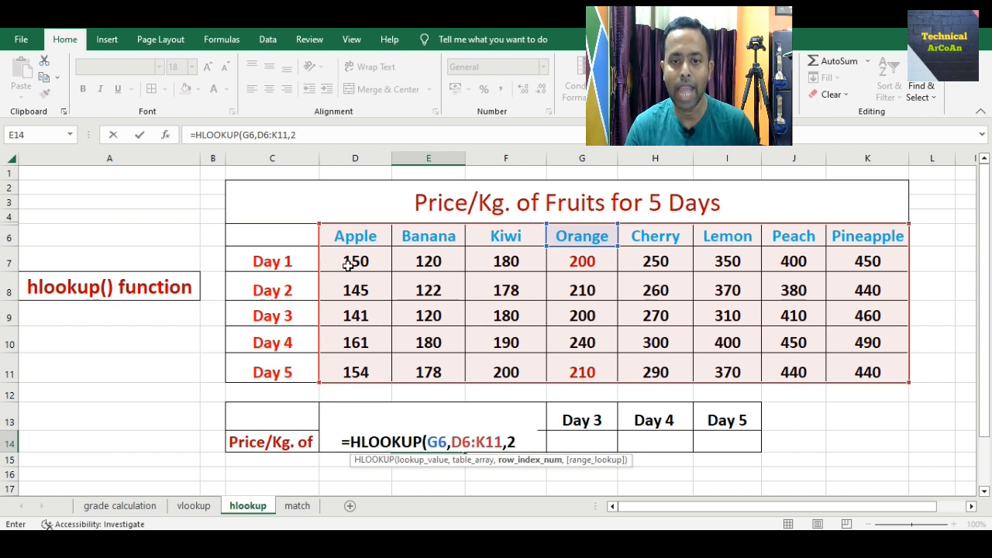
text(,FALSE))
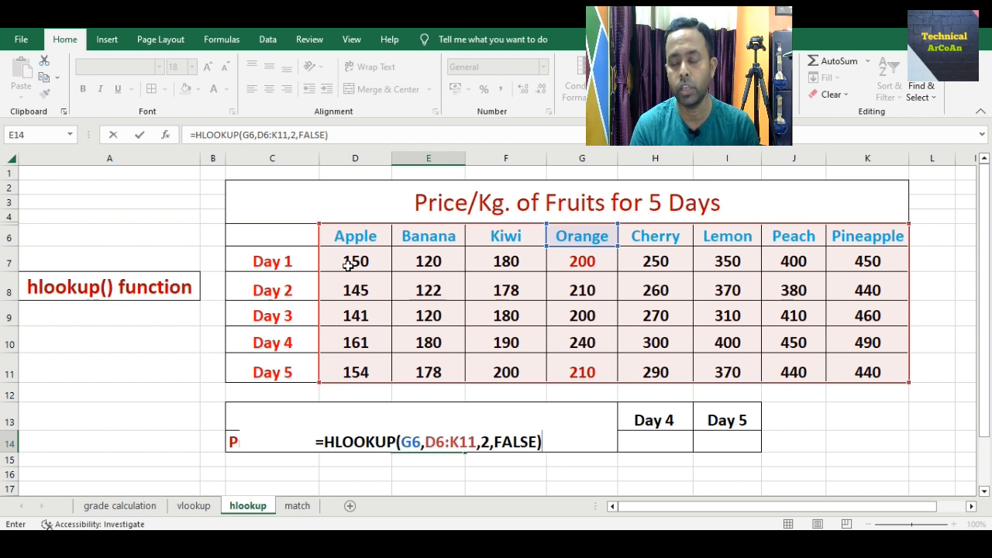
key(Return)
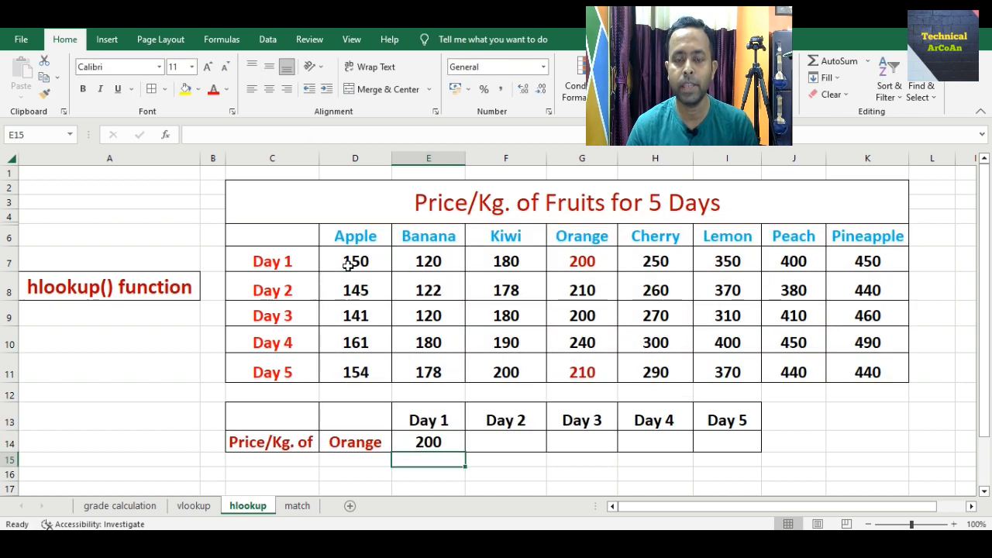
click(452, 446)
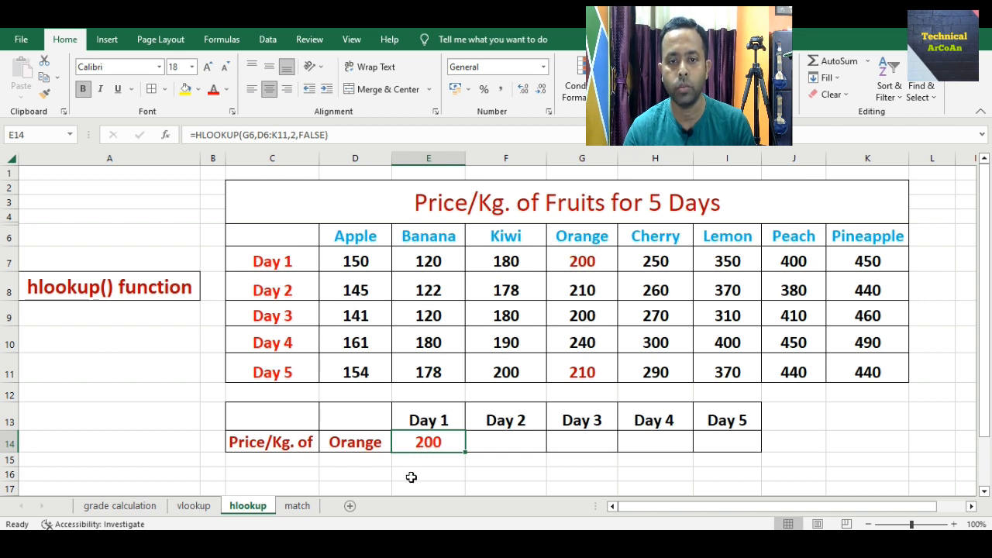
- Color the Day 4 Orange price in G10 red
click(663, 438)
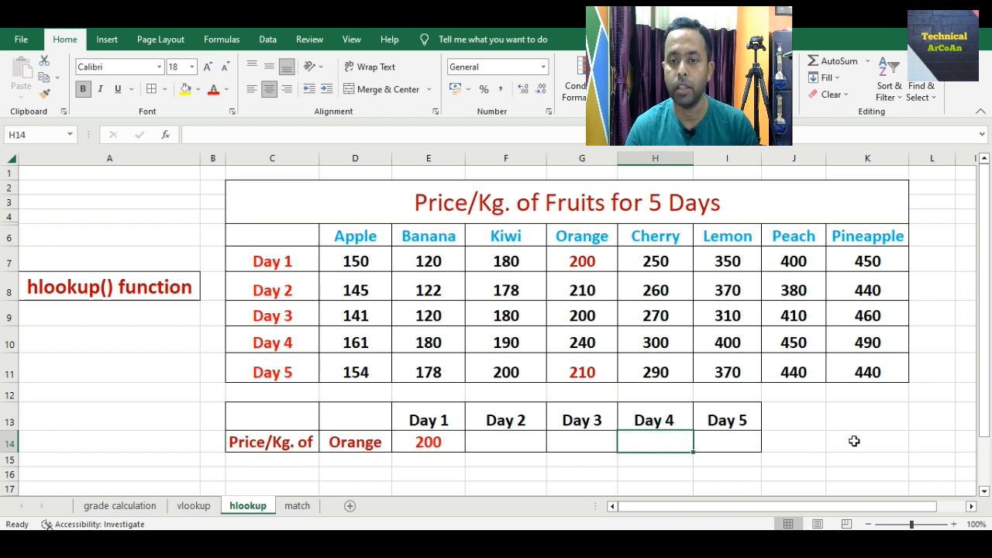
click(599, 350)
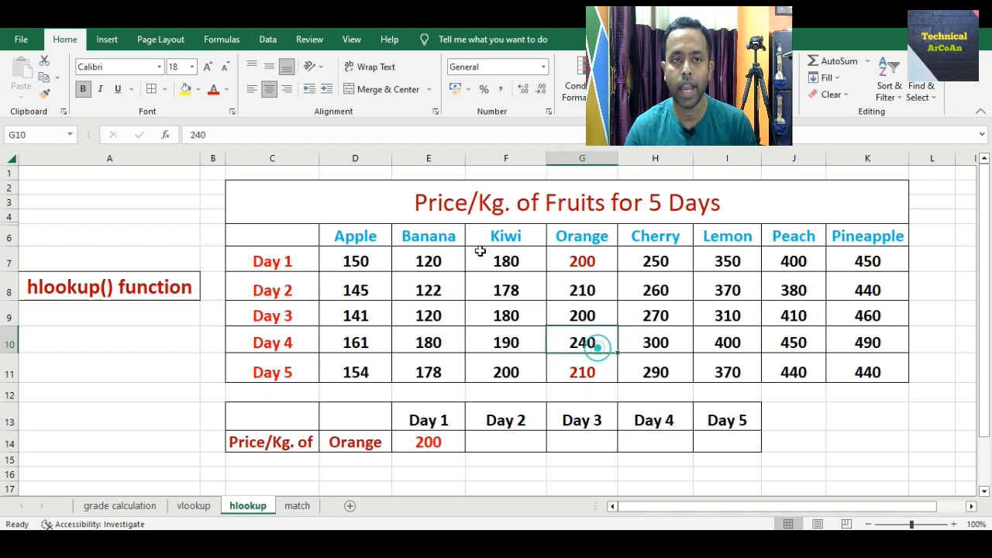
click(213, 89)
- Start an HLOOKUP formula in H14 for Day 4 with G6 (Orange) as the lookup value
click(653, 440)
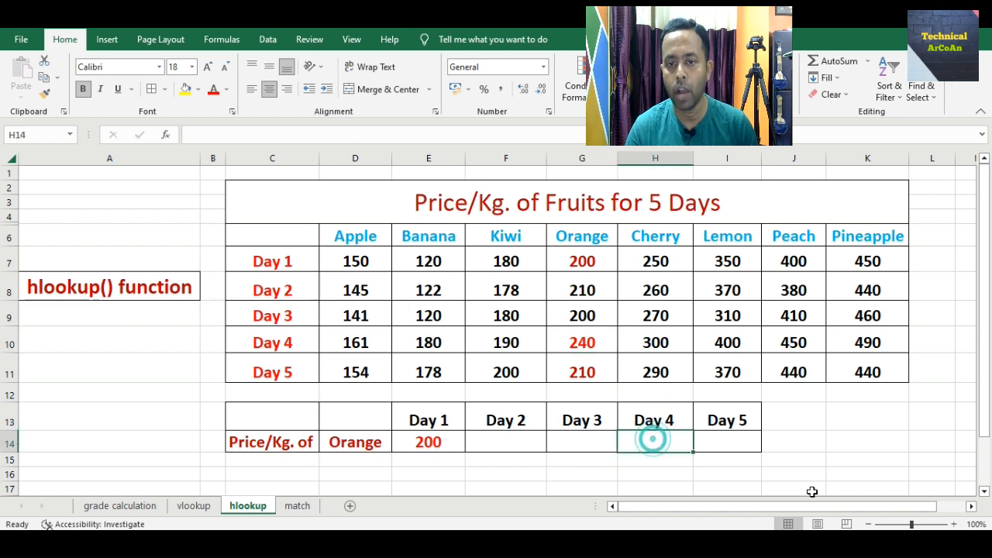
text(=)
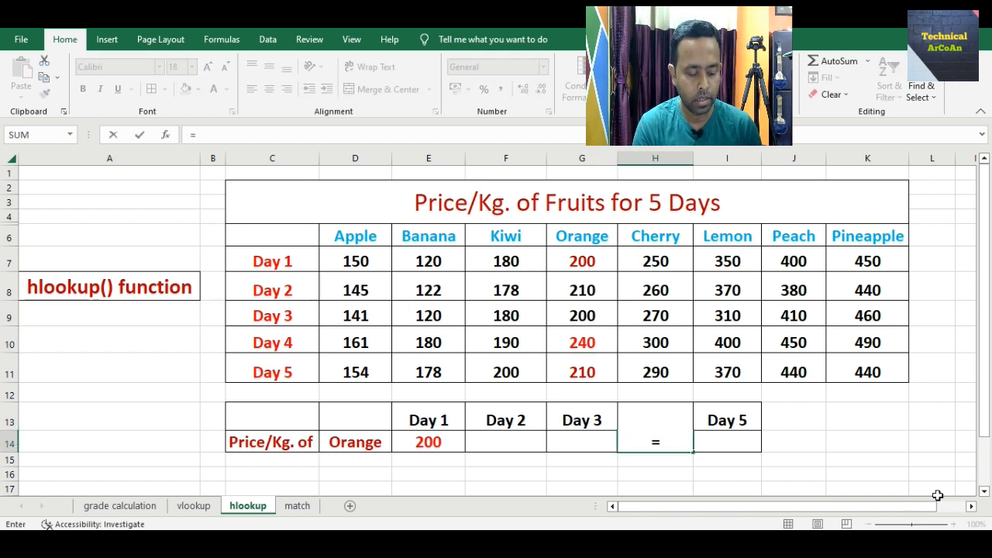
text(HLOOK)
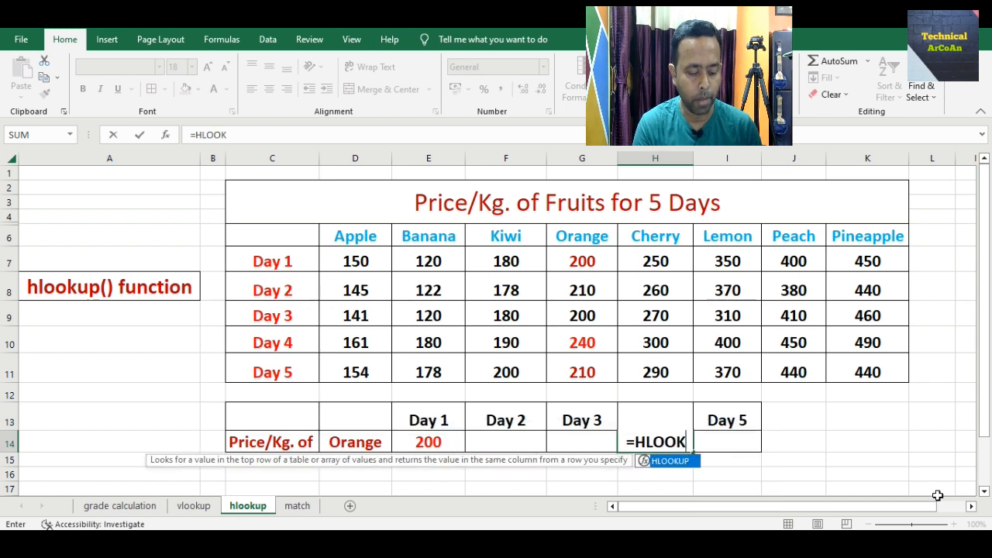
text(UP()
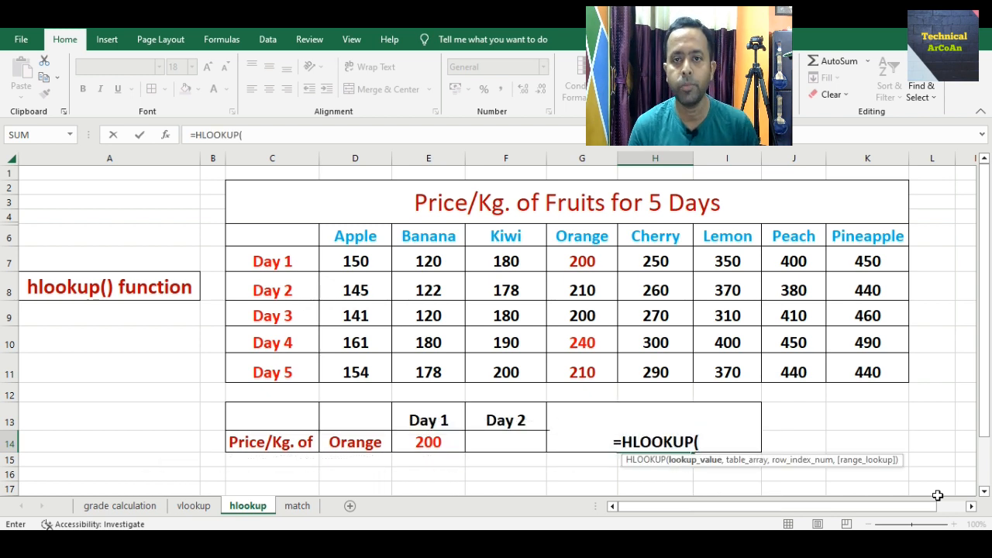
text(G6,)
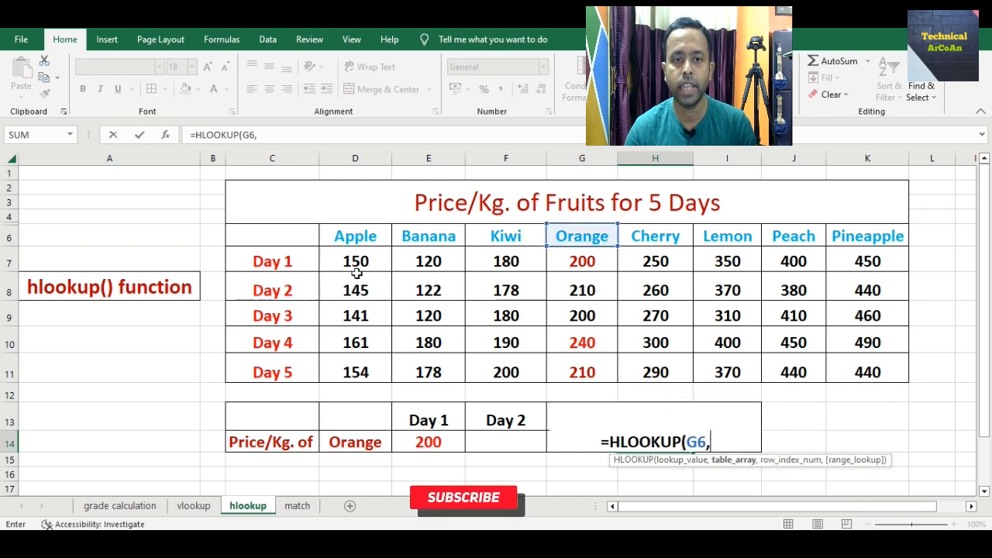
- Complete the H14 HLOOKUP with table range D6:K11, row index 5 and FALSE, commit it and color the result red
drag(343, 235, 883, 378)
text(,)
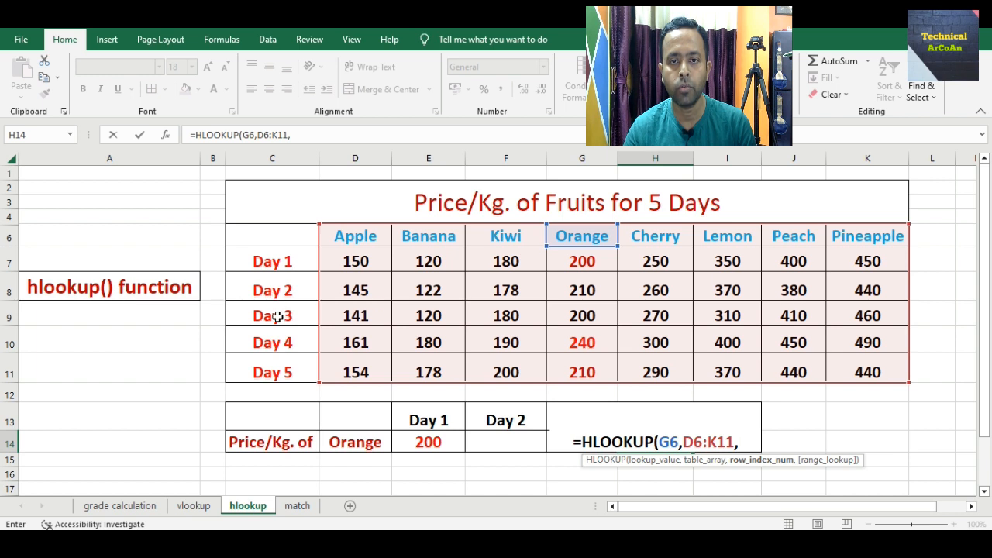
text(5,FALSE))
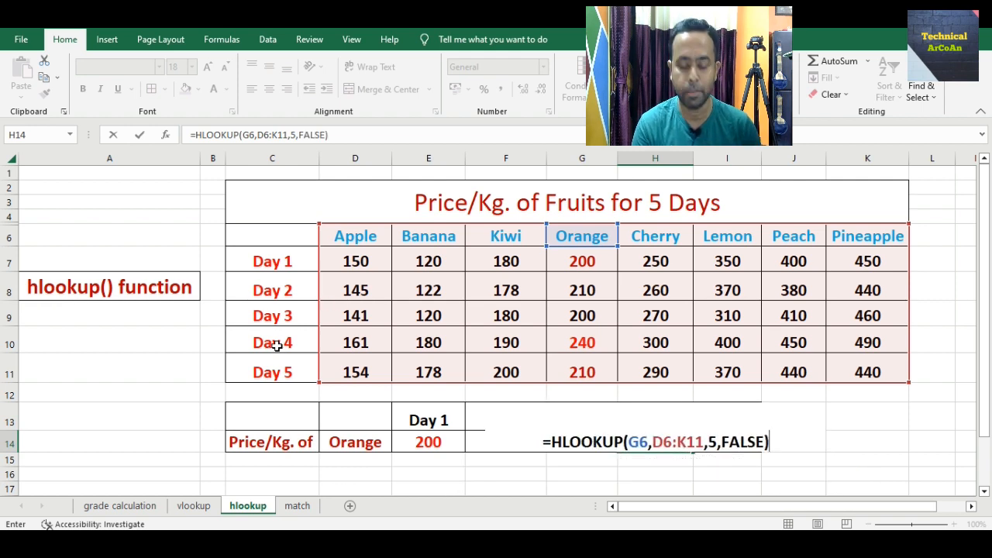
key(Return)
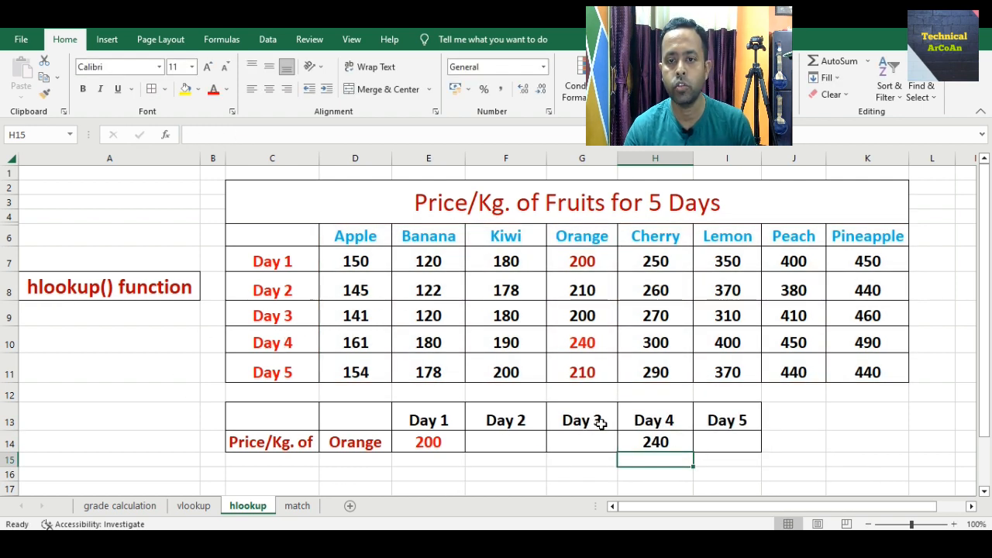
click(677, 442)
click(214, 89)
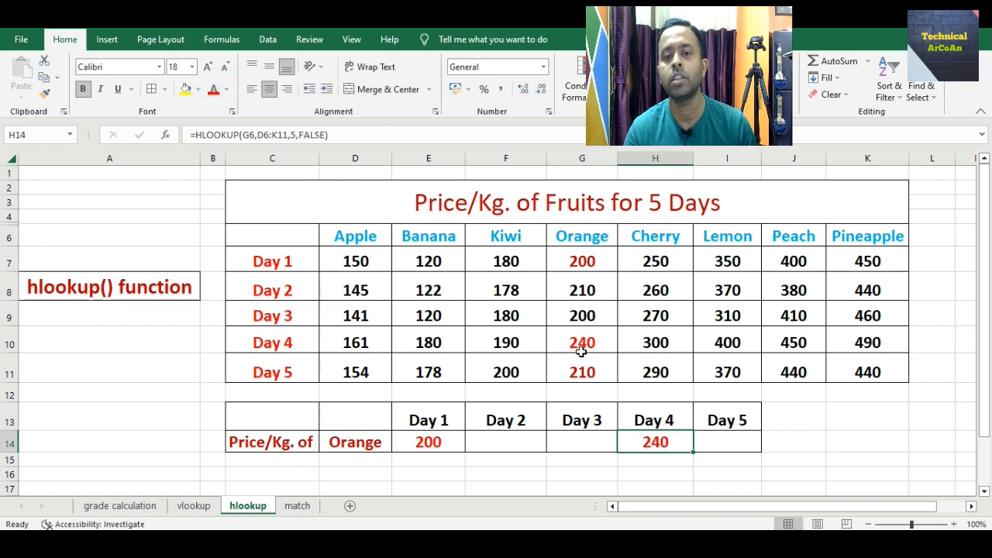
- Start an HLOOKUP formula in I14 for Day 5 with the literal text "Orange" as the lookup value
click(718, 444)
click(830, 471)
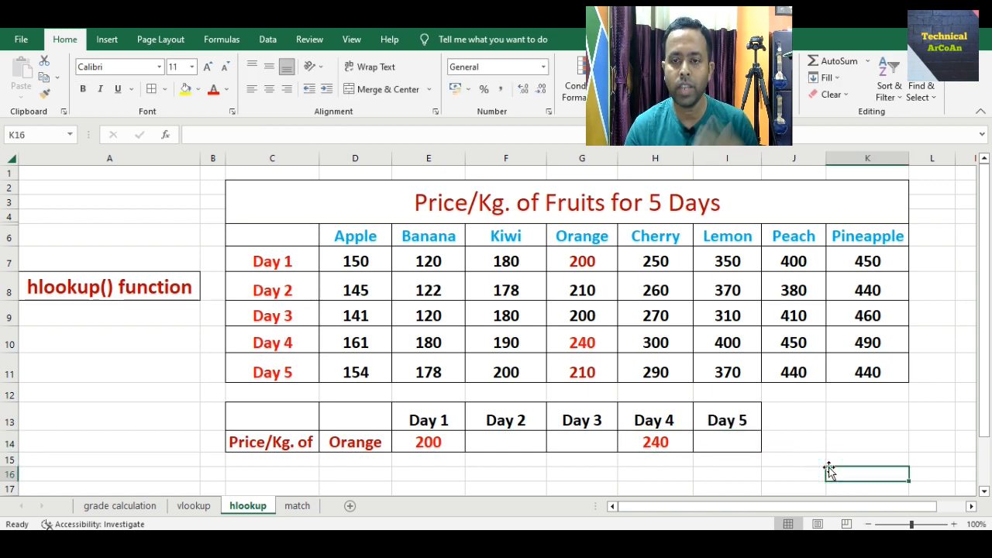
click(740, 440)
text(=)
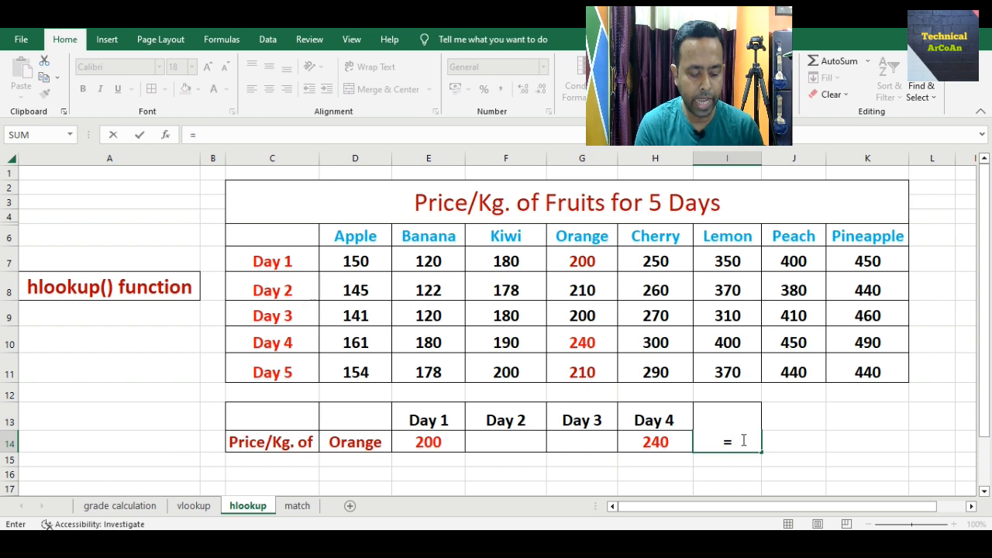
text(HLOOK)
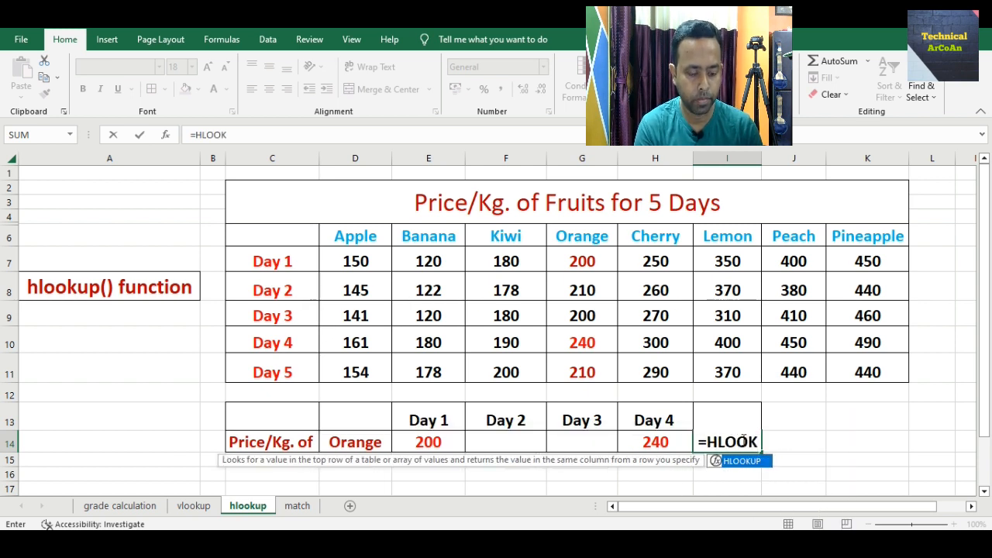
text(UP()
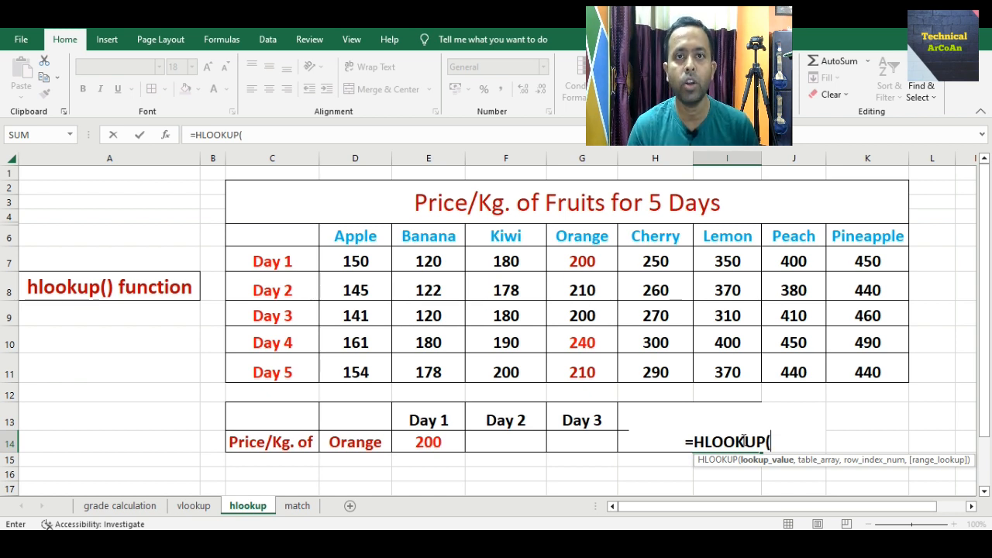
text(")
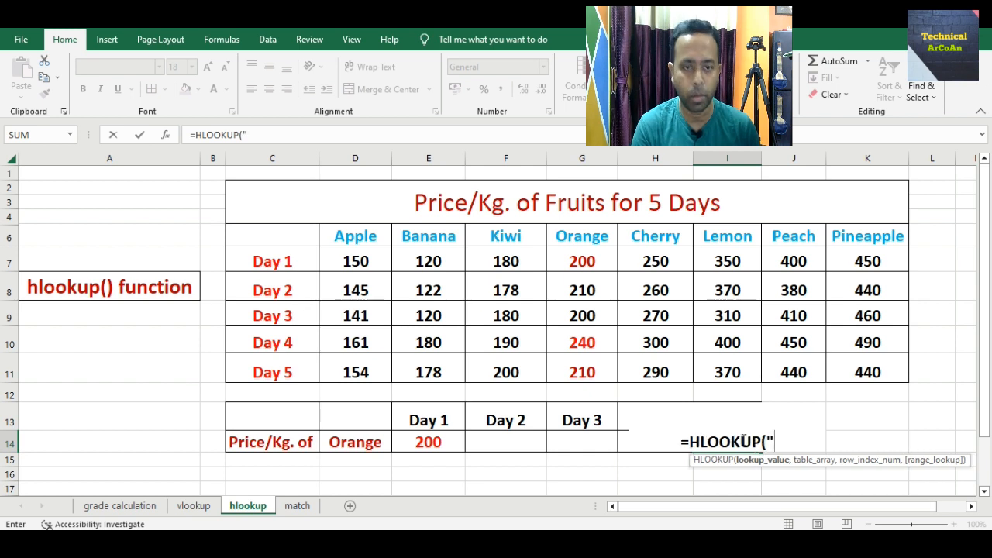
text(Ora)
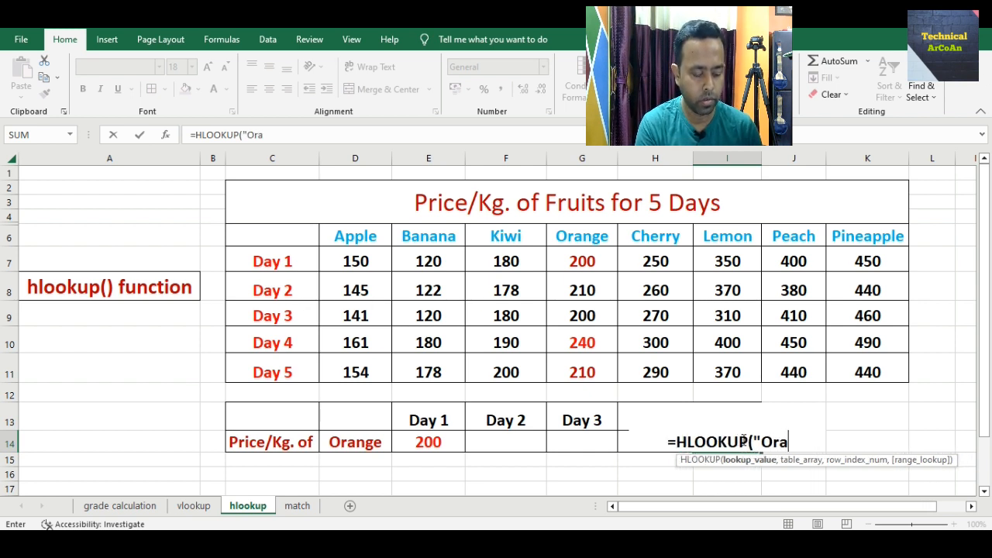
text(nge")
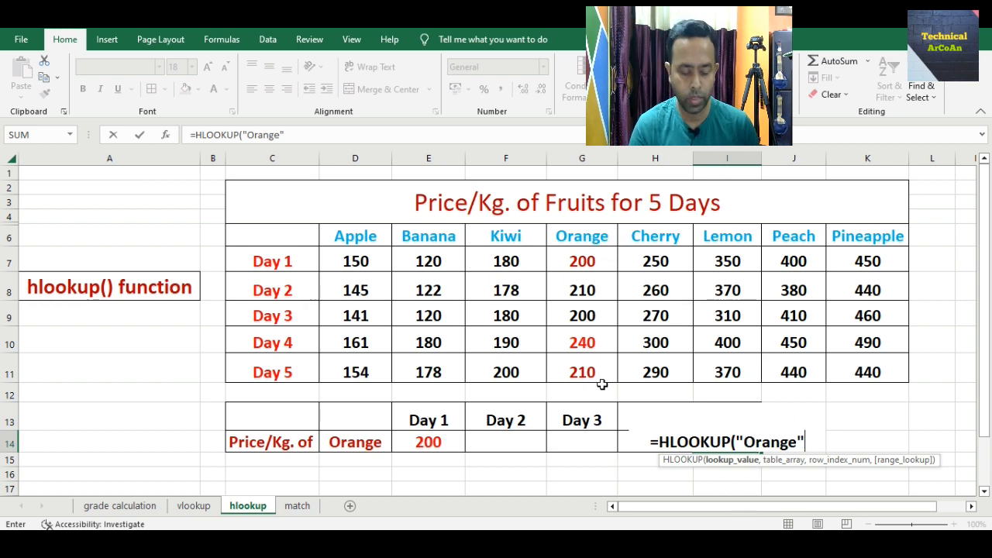
- Complete the I14 HLOOKUP with table range D6:K11, row index 6 and FALSE, commit it and color the result red
text(,)
drag(355, 238, 864, 368)
text(,)
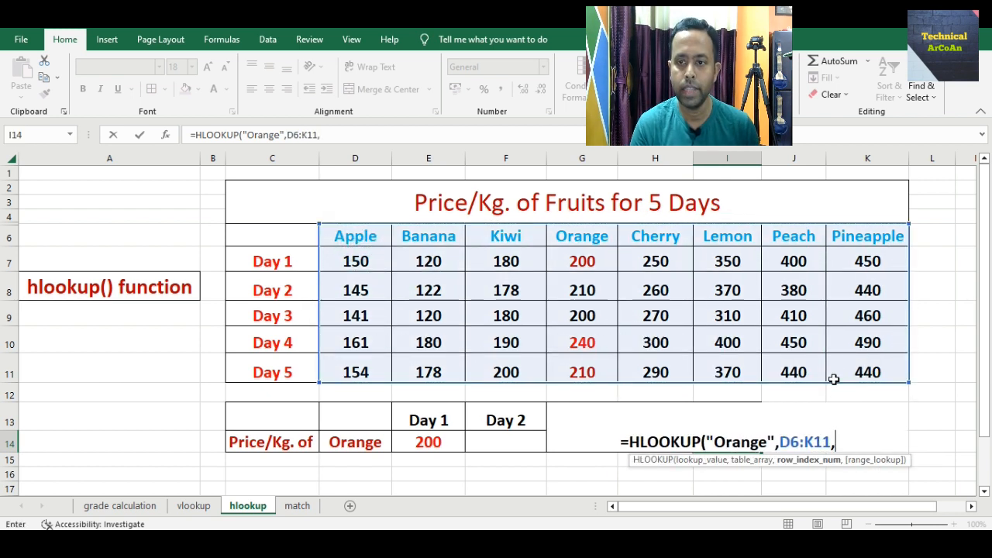
text(6)
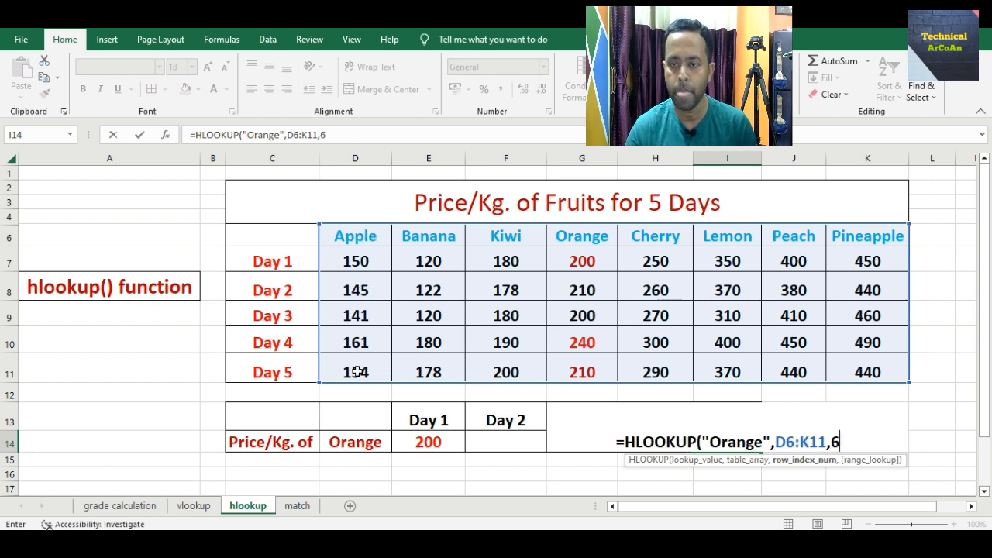
text(,FALSE))
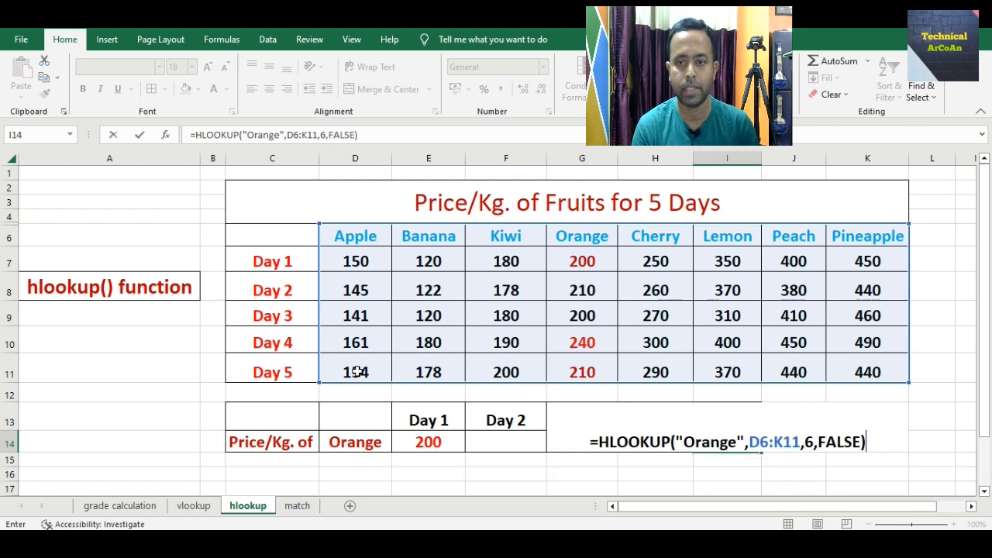
key(Return)
click(714, 452)
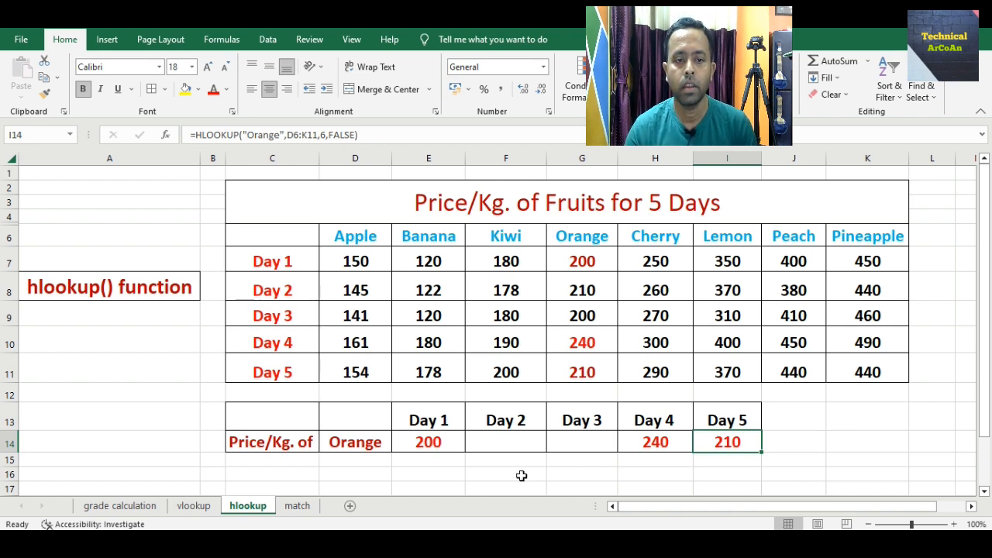
- On the match sheet, enter a MATCH formula in H13 with lookup value G13 (Patna), lookup array G6:G10 and match type FALSE
click(294, 505)
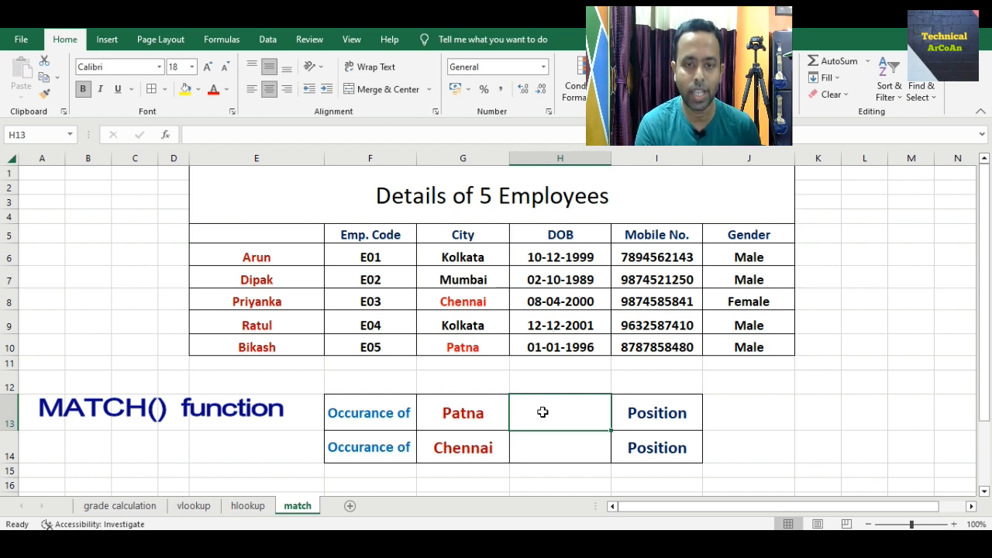
text(=MAT)
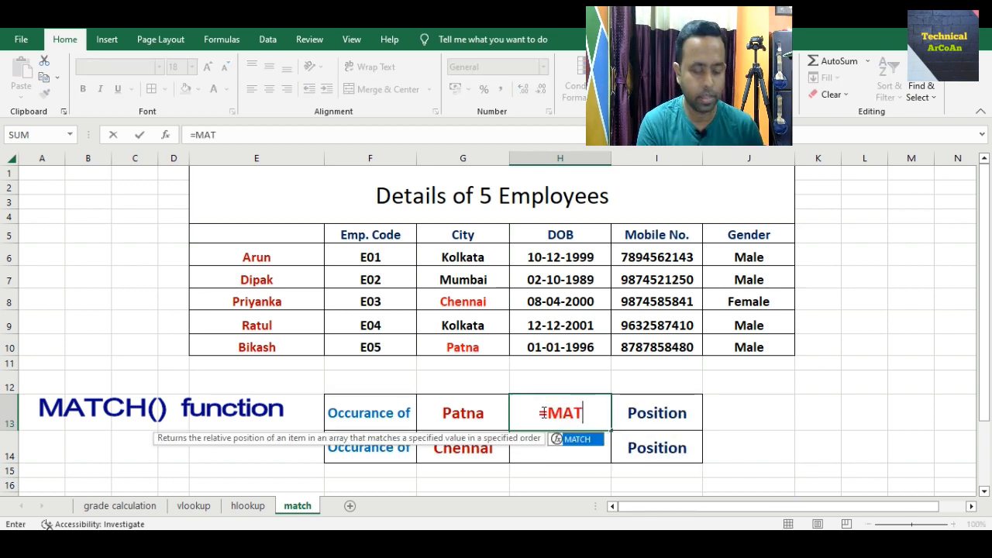
text(CH()
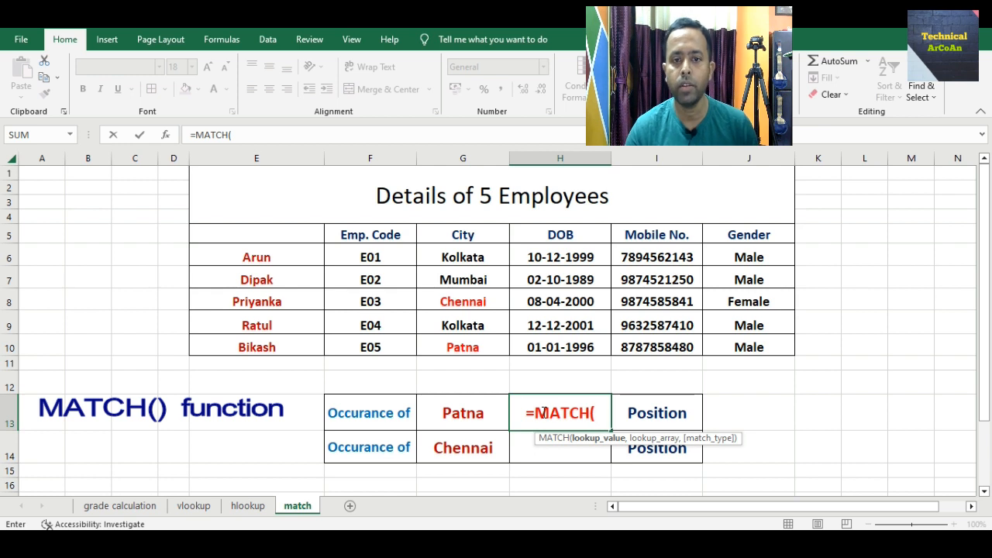
click(477, 415)
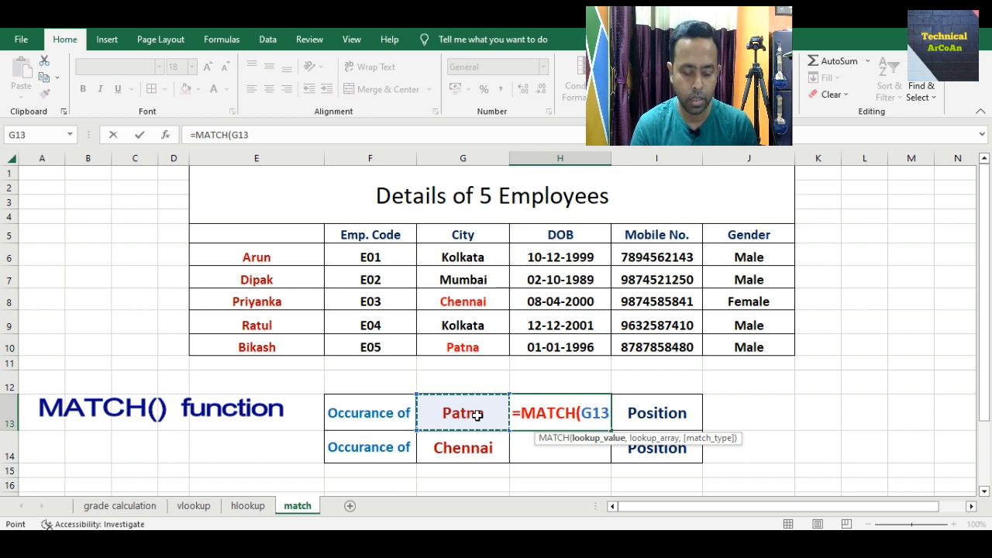
text(,)
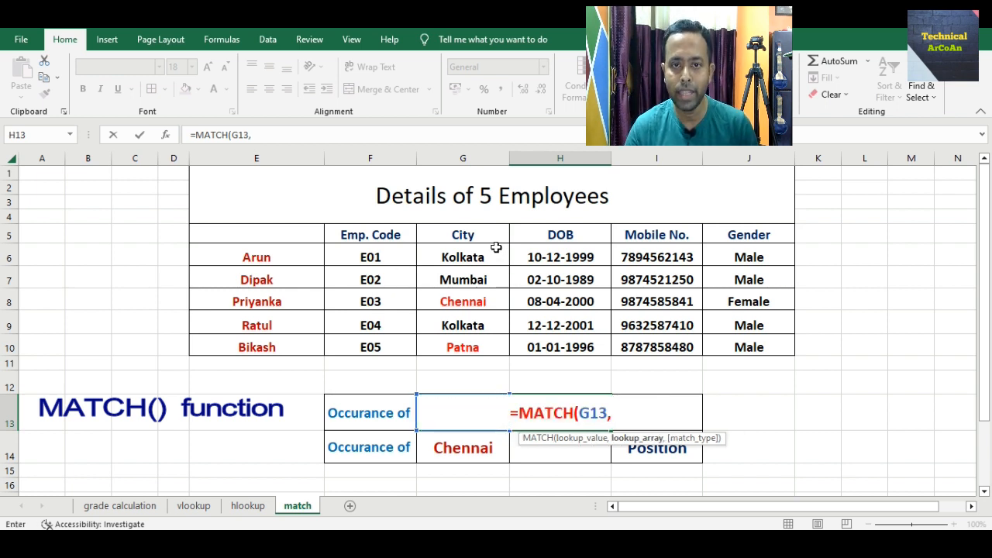
drag(448, 257, 442, 342)
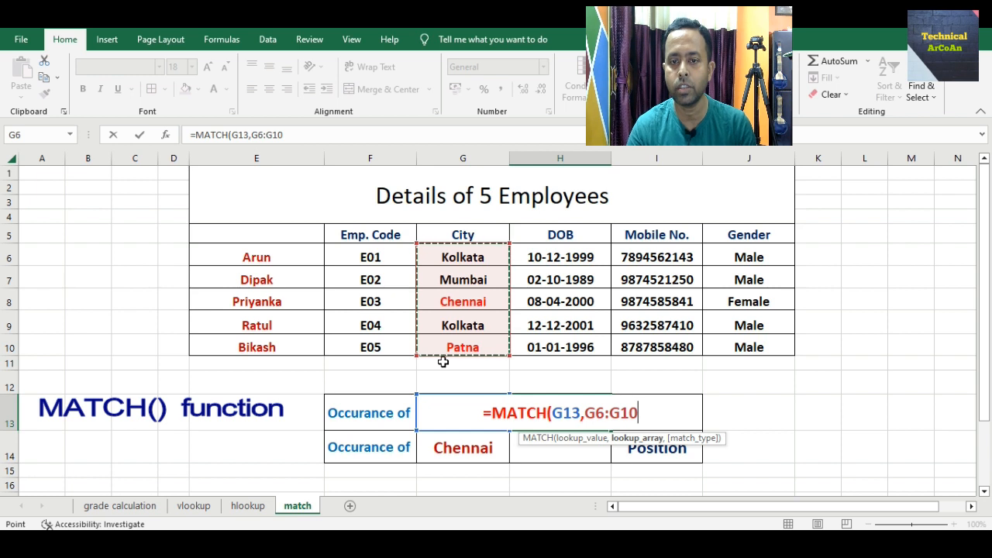
text(,)
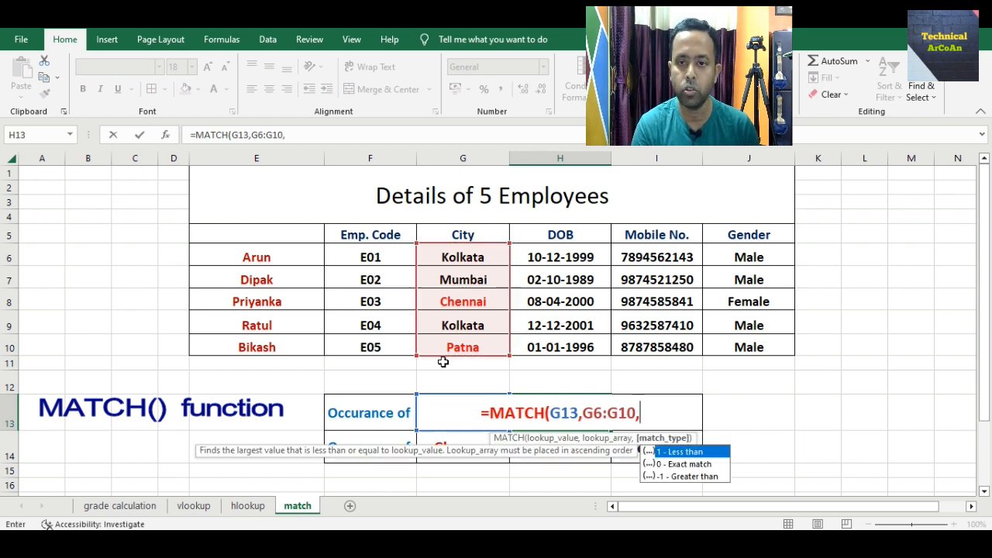
text(FALSE))
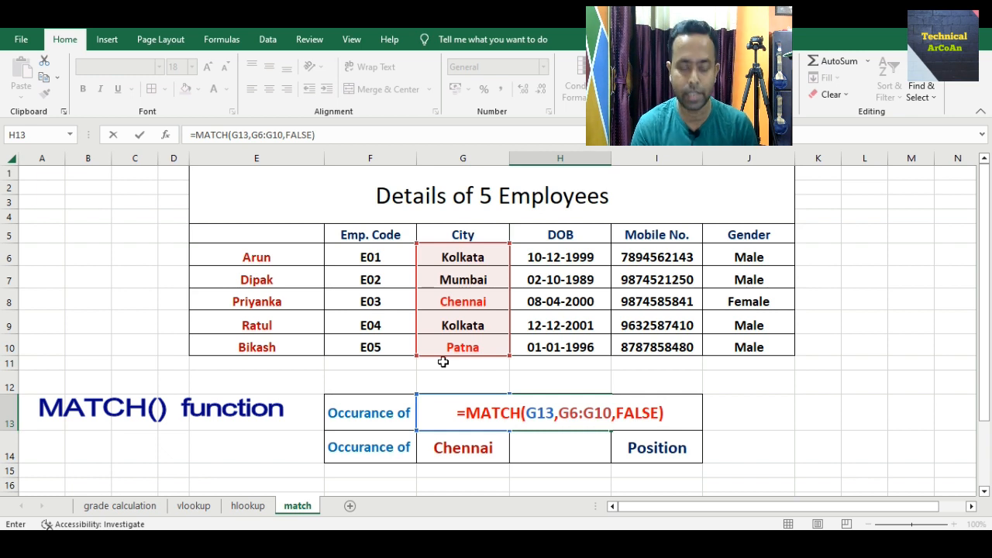
key(Return)
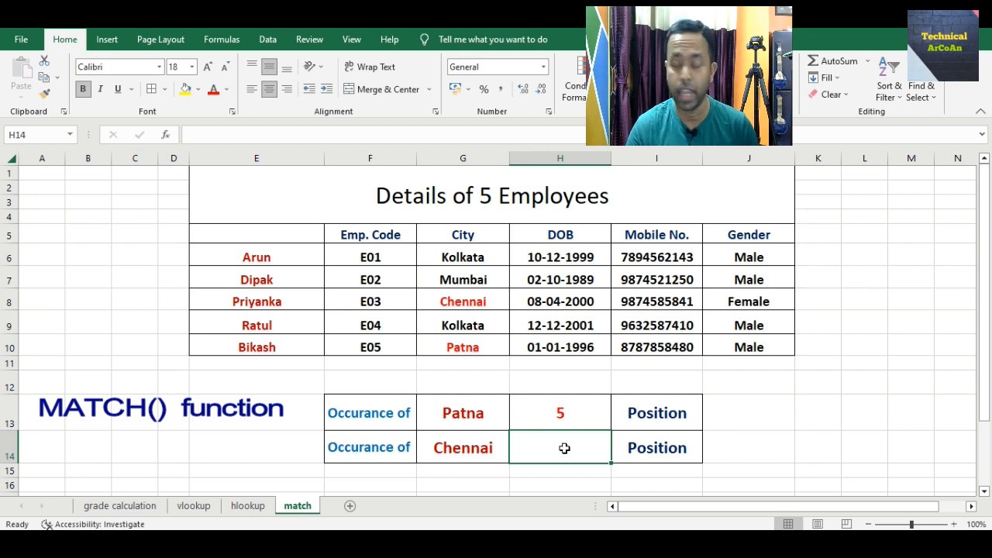
- Enter a MATCH formula in H14 with lookup value G14 (Chennai), lookup array G6:G10 and match type FALSE, then reselect the cell
text(=MATCH()
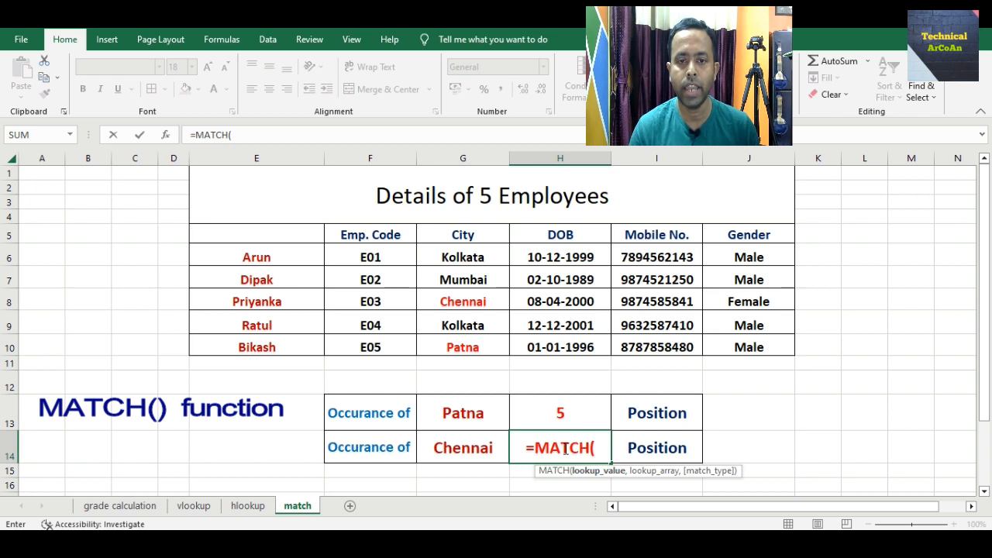
click(469, 456)
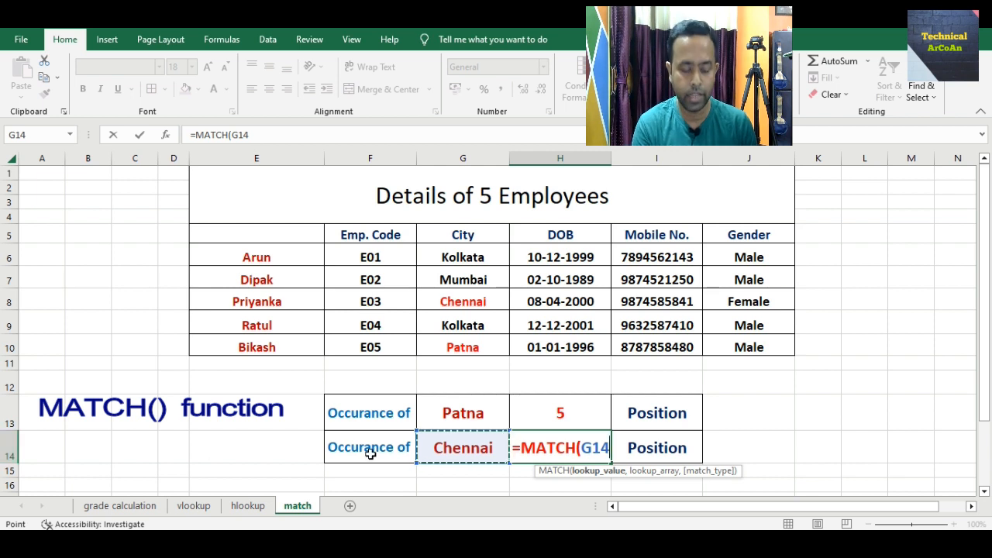
text(,)
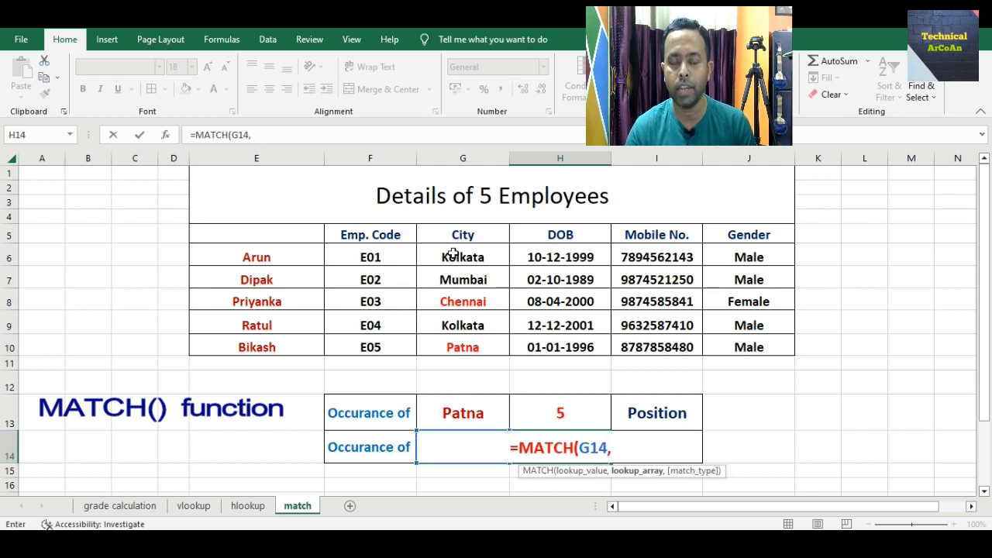
drag(453, 253, 464, 349)
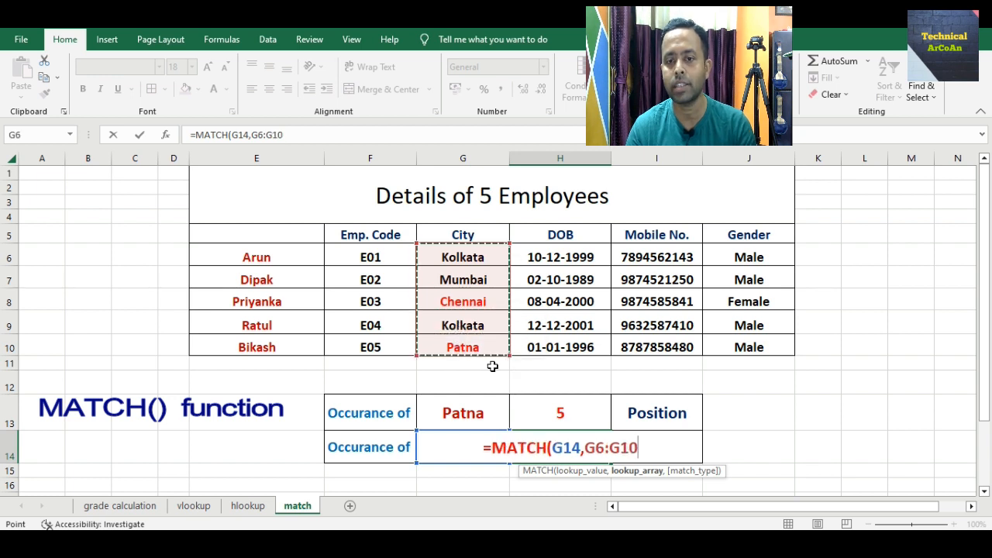
text(,)
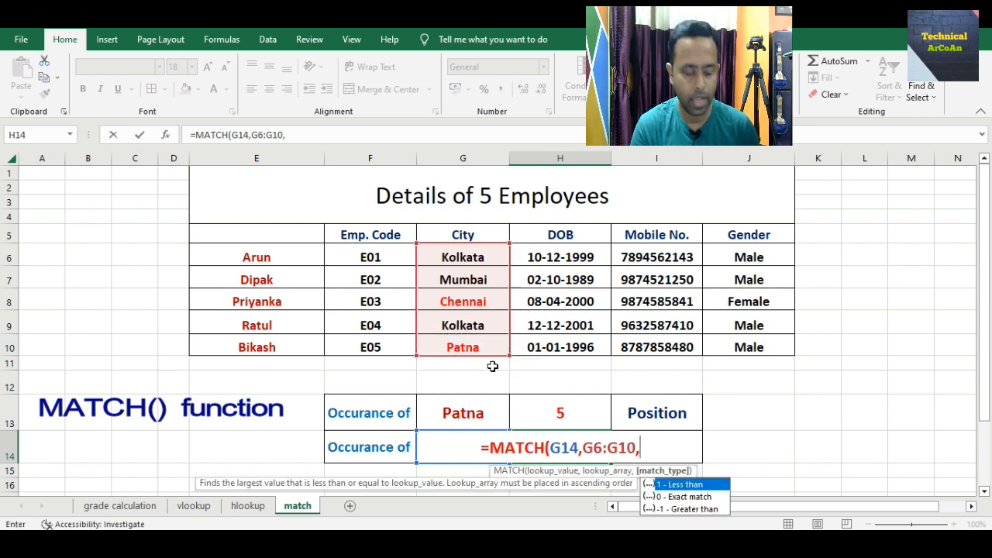
text(FALSE))
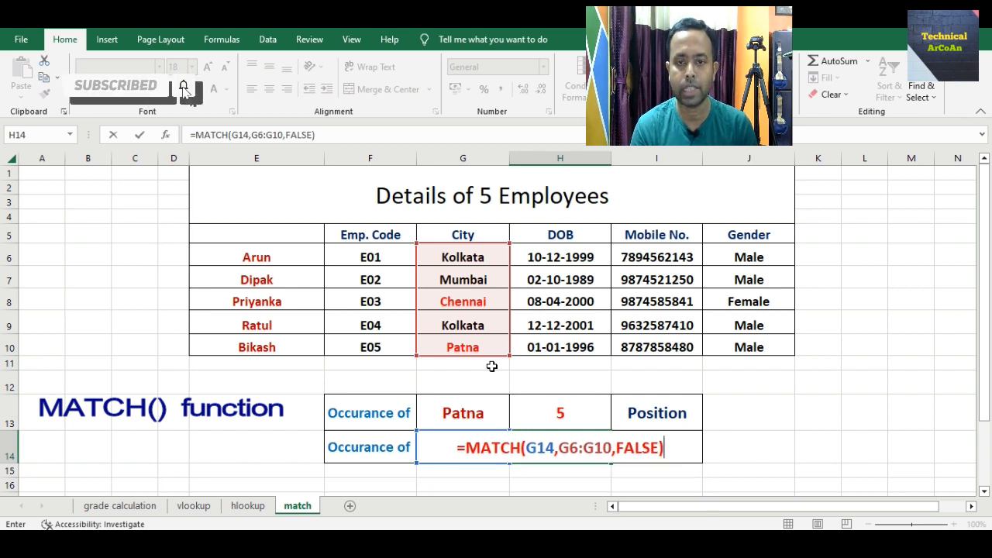
key(Return)
click(535, 445)
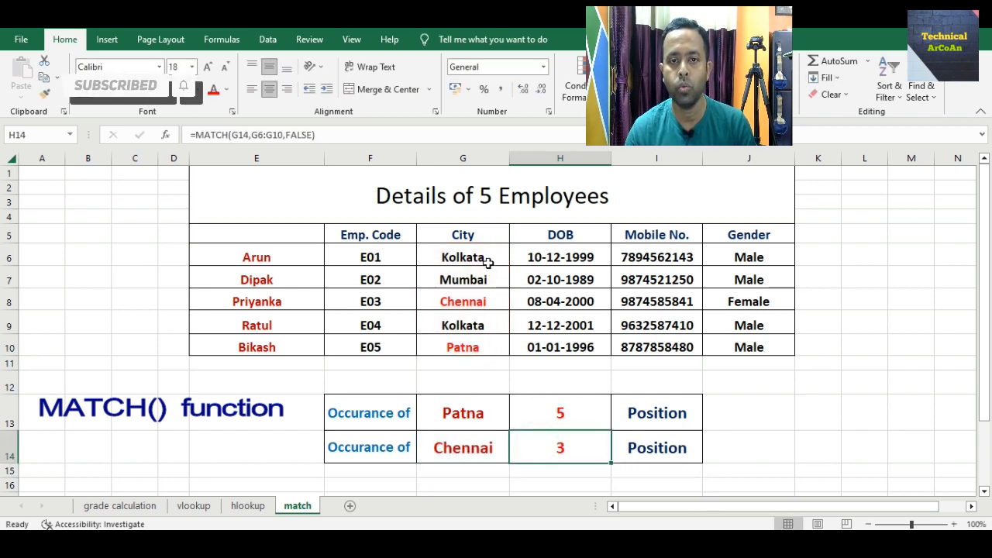